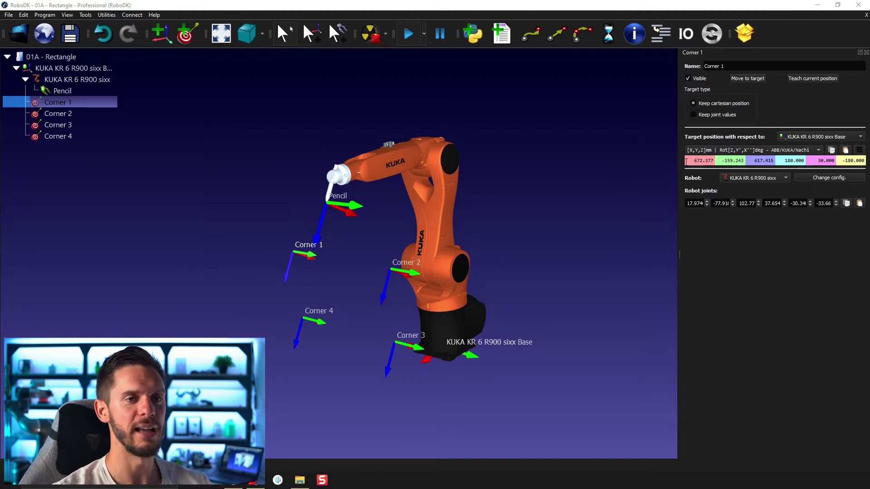
Show the target move gizmos and shift Corner 1 along Y to -323.615 mm.
scroll(299, 252, "up", 1)
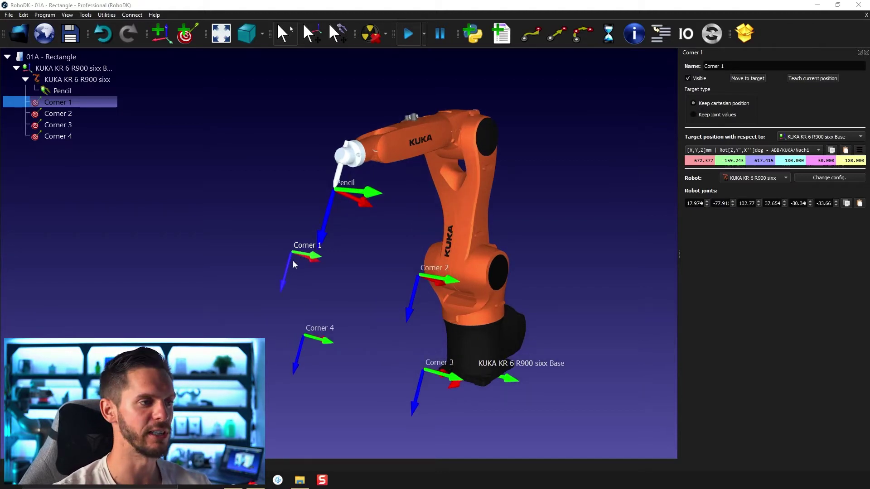
scroll(293, 260, "up", 1)
scroll(298, 264, "up", 2)
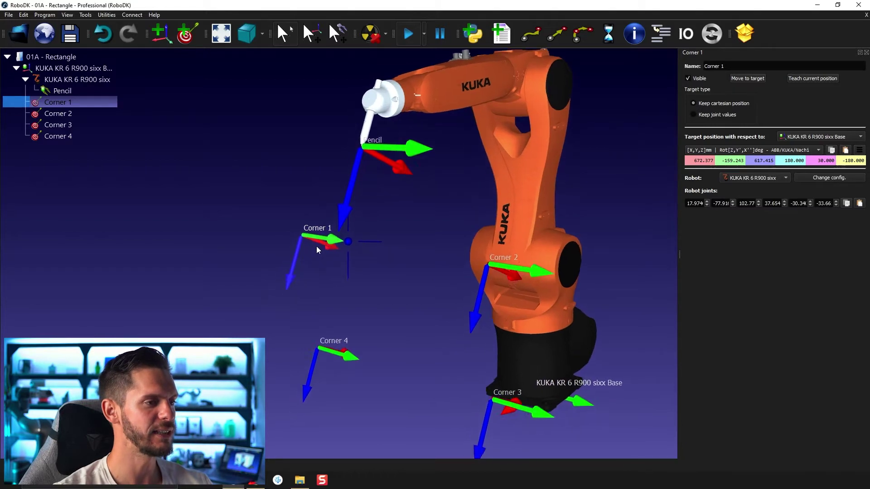
key("alt")
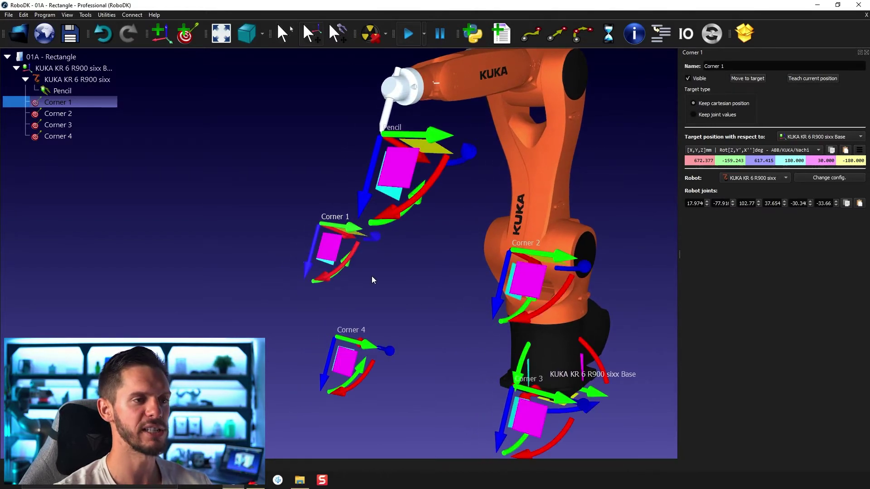
right_click_drag(353, 249, 294, 239)
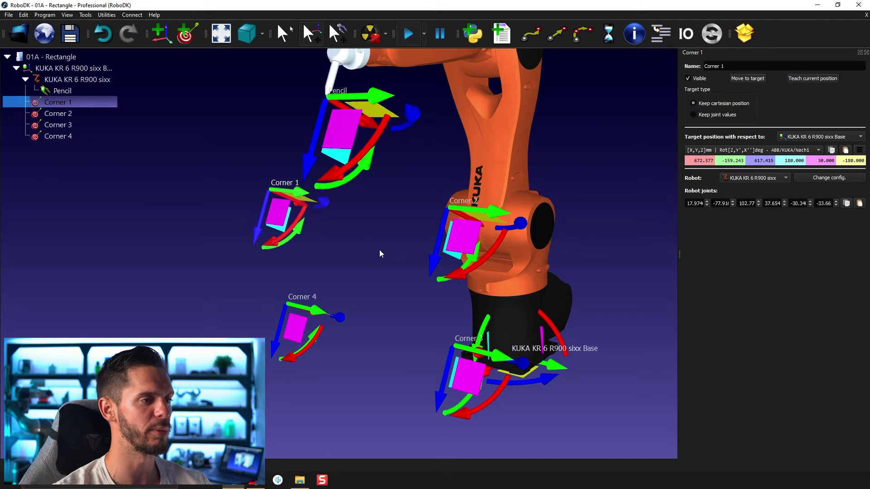
mouse_move(379, 249)
left_mouse_down()
mouse_move(395, 246)
mouse_move(367, 245)
left_mouse_up()
key("alt")
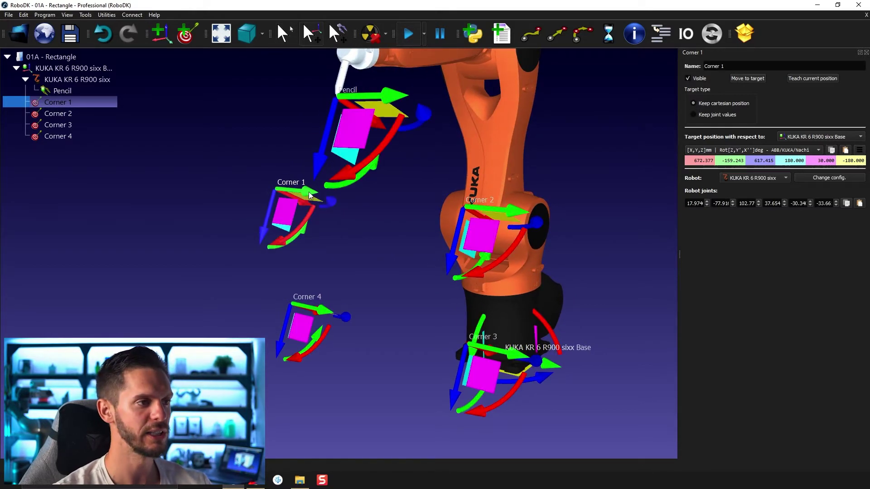
mouse_move(309, 191)
left_mouse_down()
mouse_move(320, 210)
mouse_move(354, 219)
mouse_move(341, 229)
mouse_move(309, 203)
mouse_move(341, 211)
mouse_move(228, 156)
mouse_move(380, 219)
mouse_move(230, 181)
mouse_move(308, 195)
mouse_move(317, 206)
mouse_move(227, 185)
mouse_move(372, 218)
mouse_move(272, 195)
mouse_move(275, 203)
mouse_move(232, 179)
left_mouse_up()
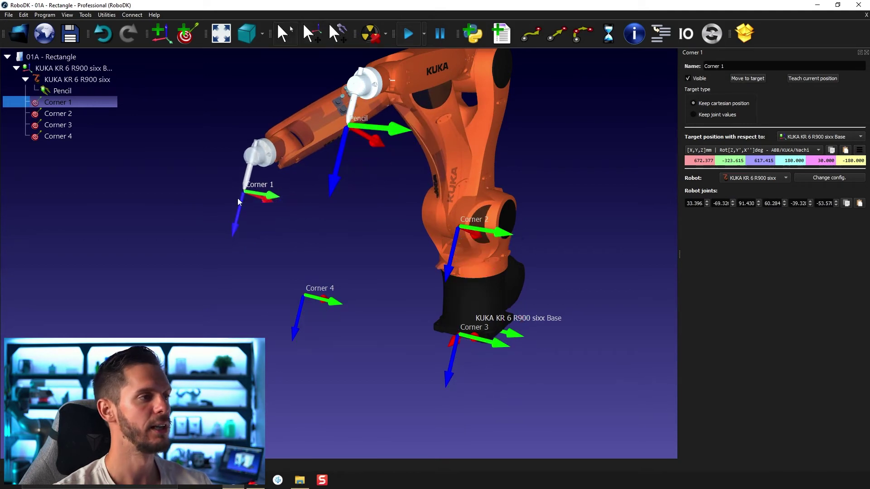
In fast simulation mode, move the robot between Corner 2 and Corner 1 to confirm reachability.
left_click(73, 112)
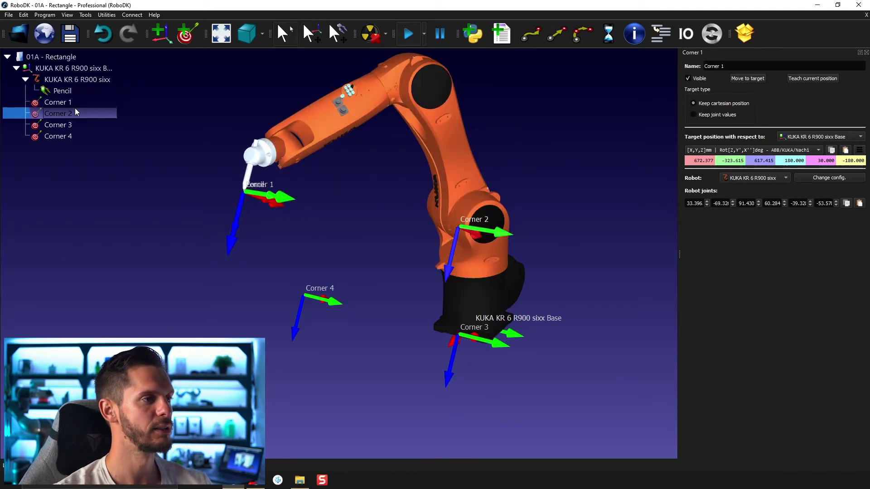
left_click(75, 102)
left_click(387, 70)
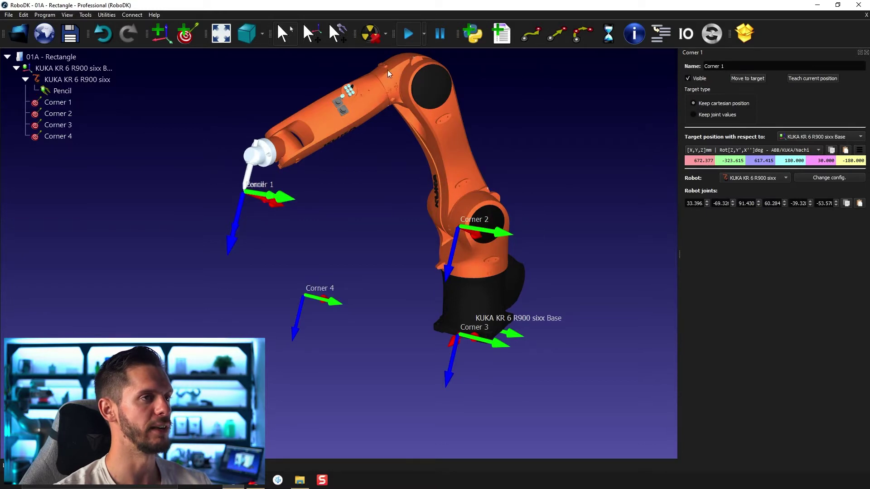
left_click(412, 34)
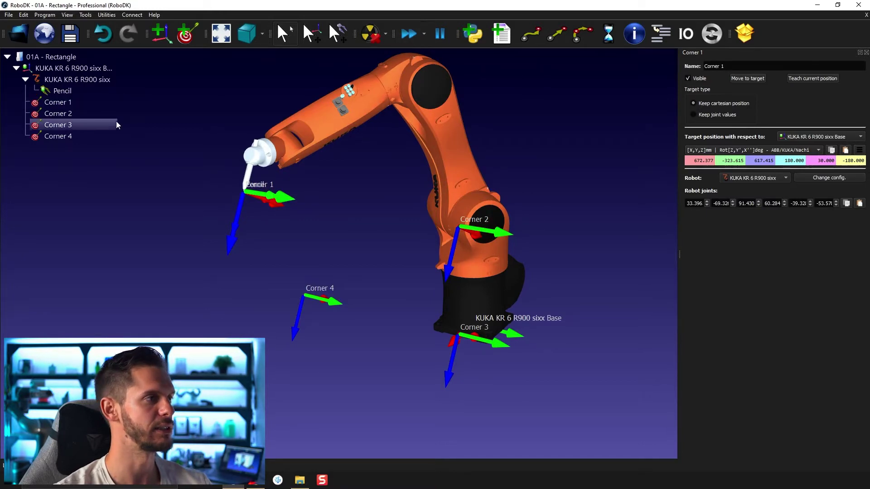
left_click(78, 102)
left_click(67, 112)
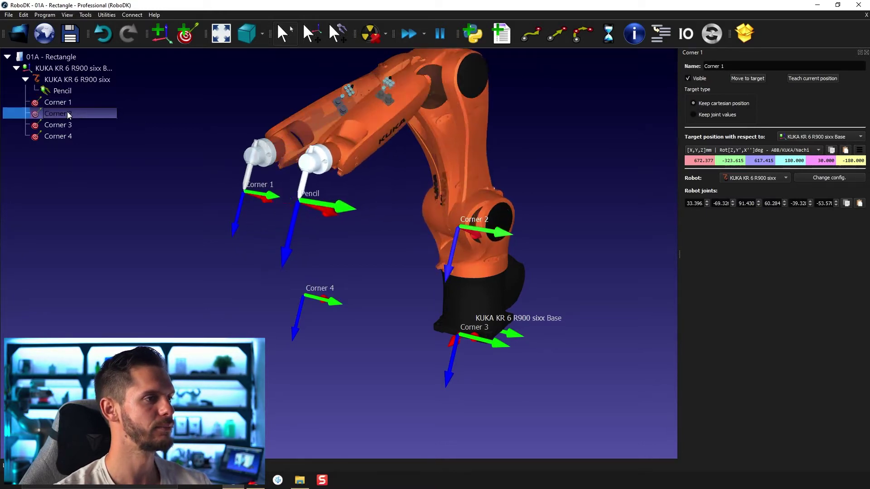
left_click(66, 104)
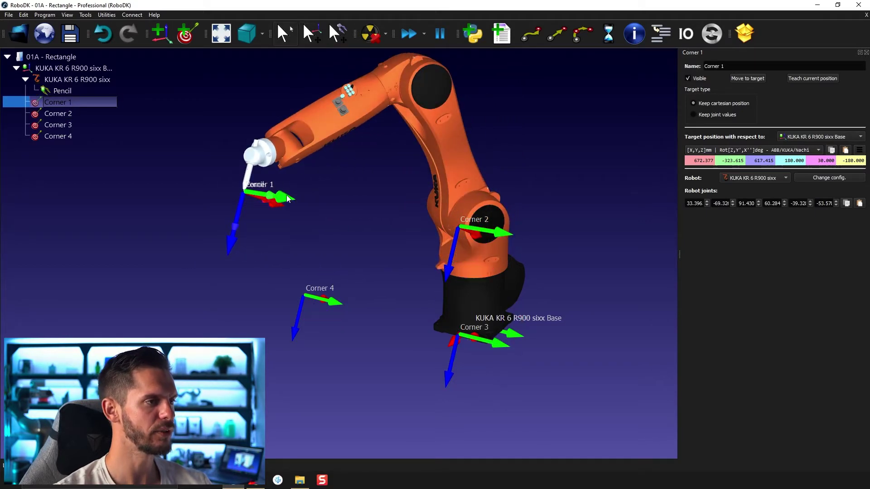
Send the KUKA robot to its home pose.
right_click(336, 131)
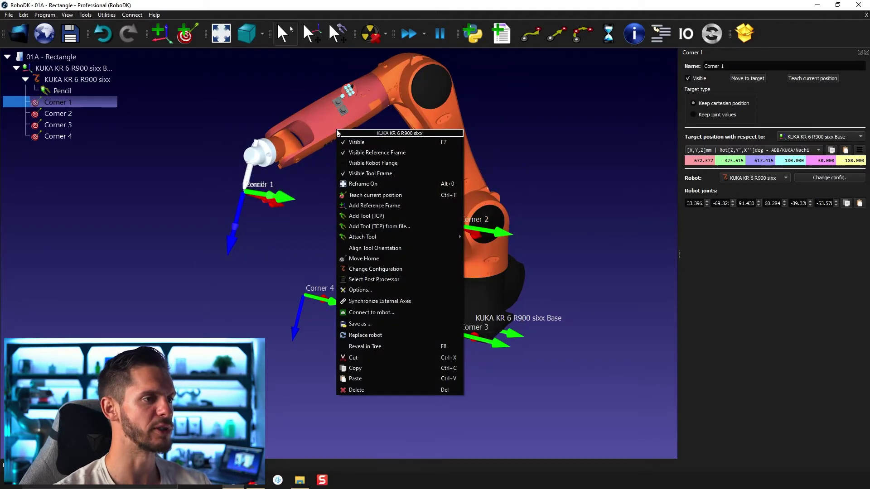
left_click(364, 258)
right_click_drag(268, 220, 320, 238)
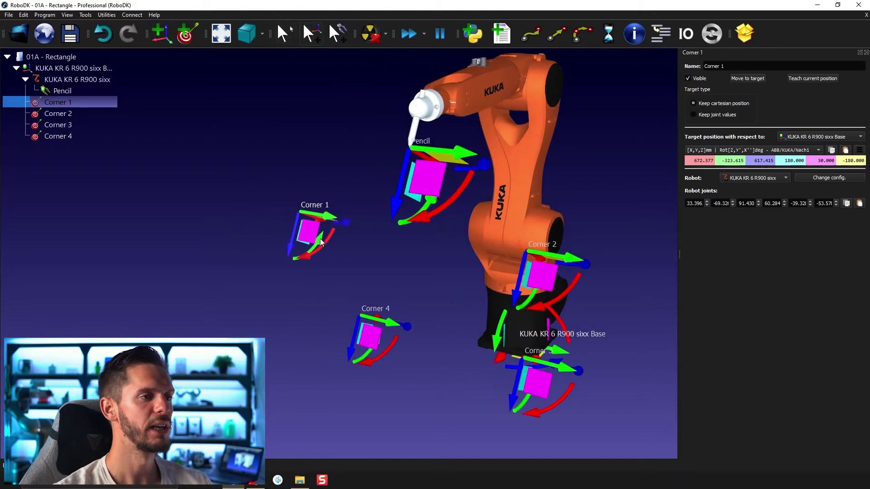
Slide Corner 1 along its Y axis to -377.833 mm with the pencil following.
left_click(327, 216)
left_click_drag(327, 216, 257, 230)
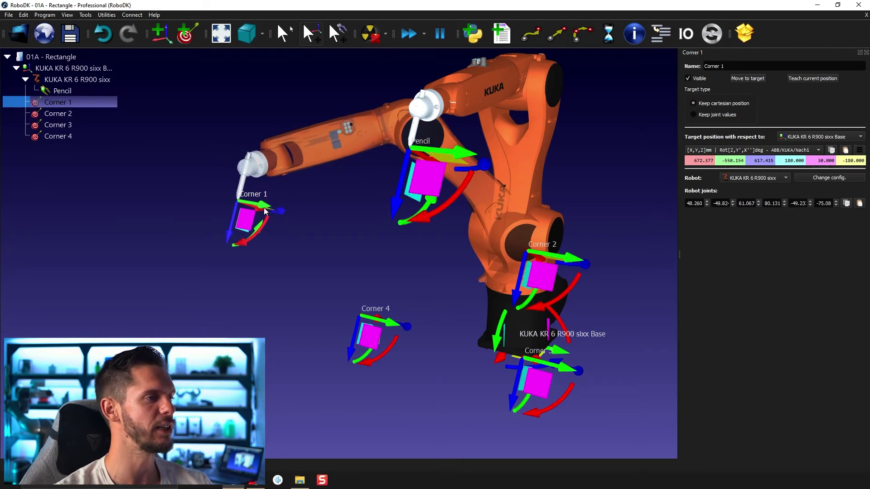
left_click_drag(264, 208, 310, 229)
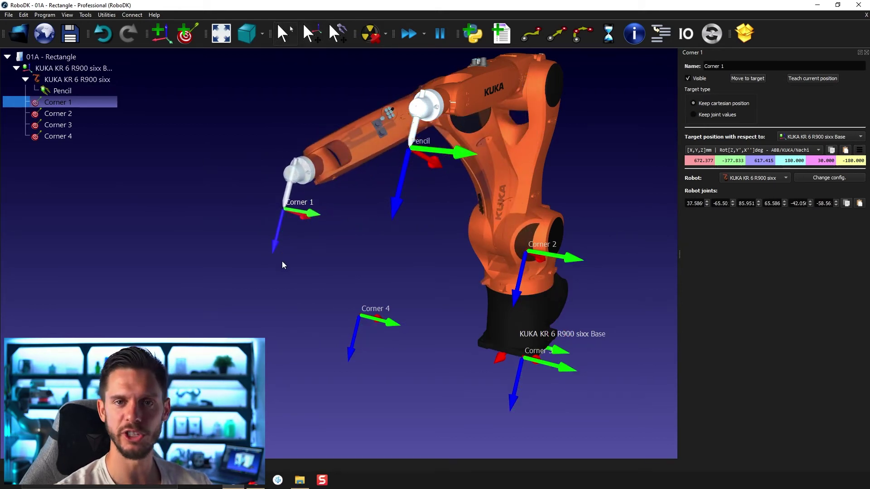
Jog the pencil tip and teach Corner 1 at the robot's current position.
left_click_drag(401, 199, 392, 270, "alt+shift")
mouse_move(415, 229)
left_mouse_down("alt+shift")
mouse_move(437, 234)
mouse_move(422, 238)
left_mouse_up("alt+shift")
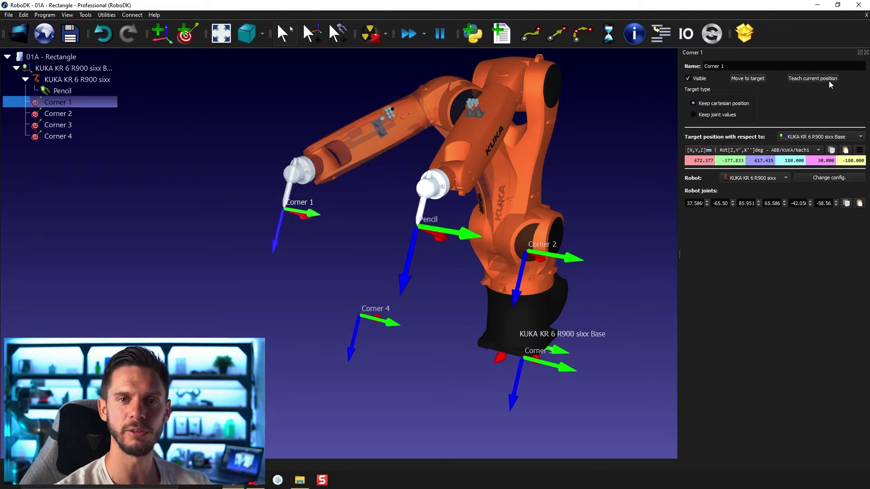
right_click(69, 105)
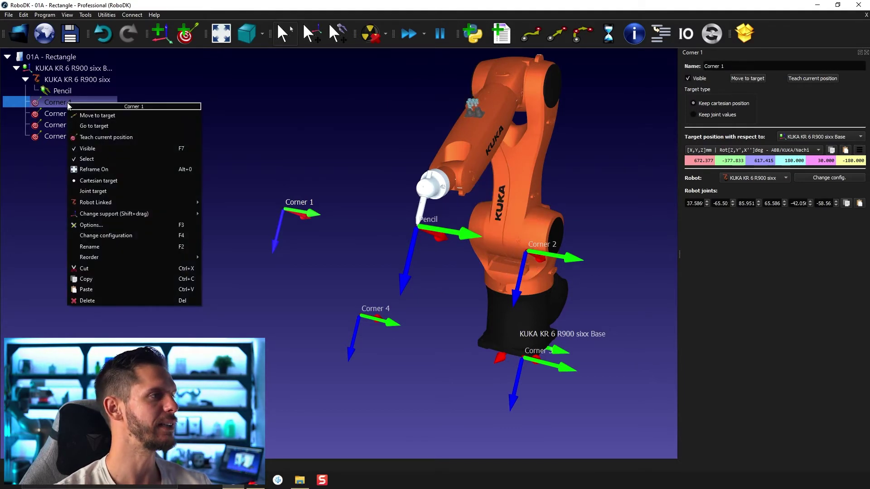
left_click(96, 137)
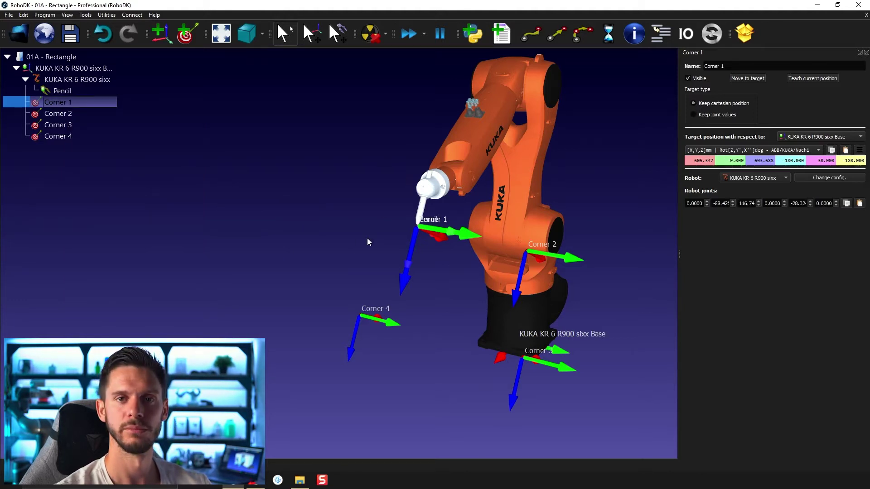
Jog the pencil again and re-teach Corner 1 at 605.347, -134.795, 603.688 mm.
left_click_drag(462, 241, 414, 229, "alt")
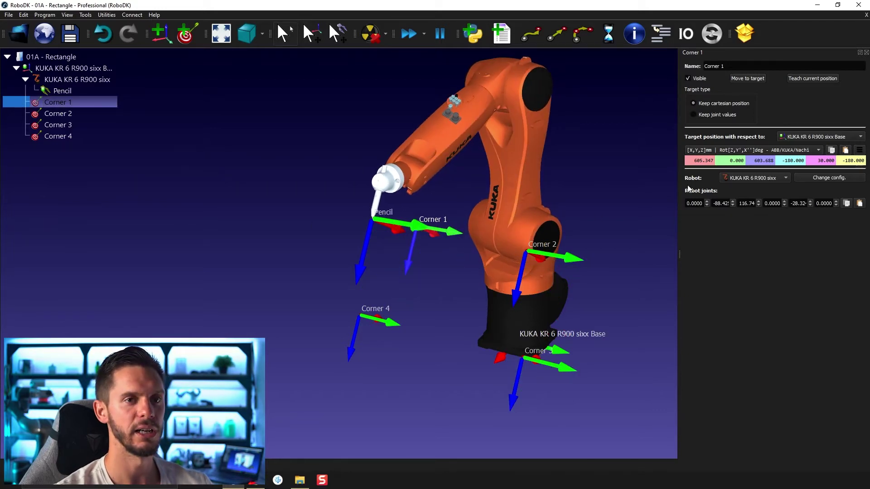
left_click(823, 79)
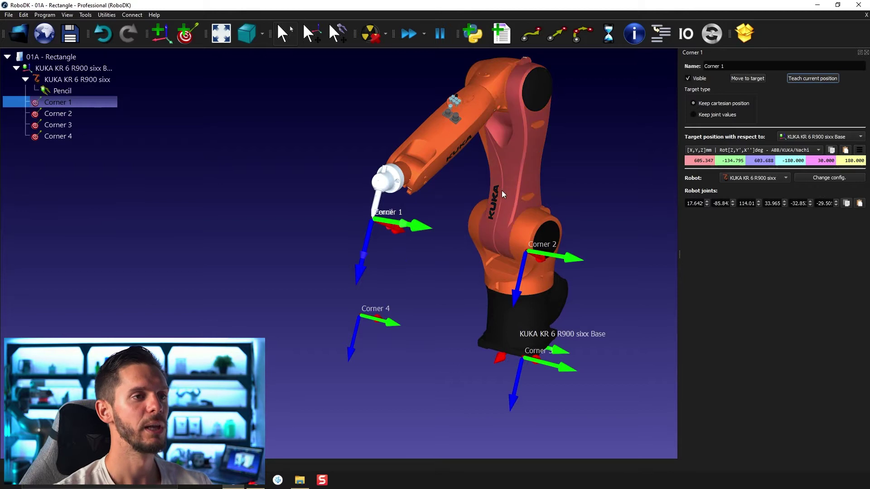
right_click(526, 135)
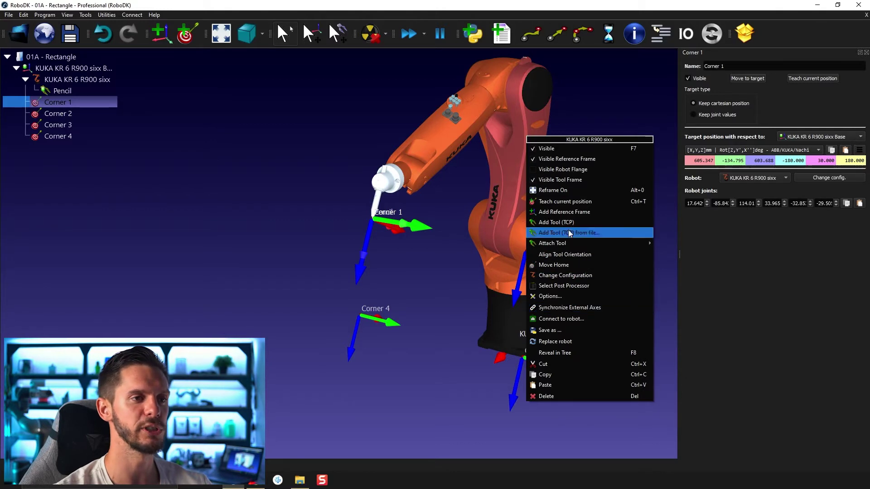
Send the robot home and enter Corner 1's position as 600, -150, 450 mm.
left_click(546, 265)
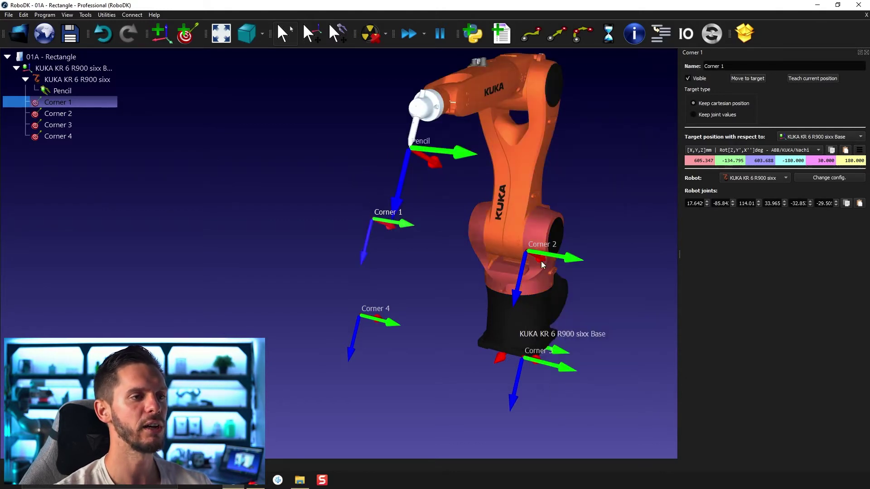
left_click_drag(479, 241, 569, 189)
left_click_drag(693, 161, 710, 162)
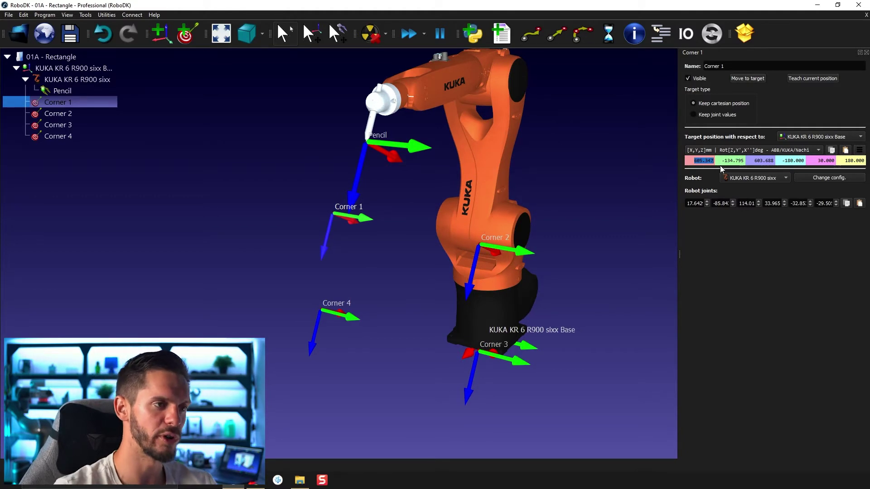
type("600")
key("Tab")
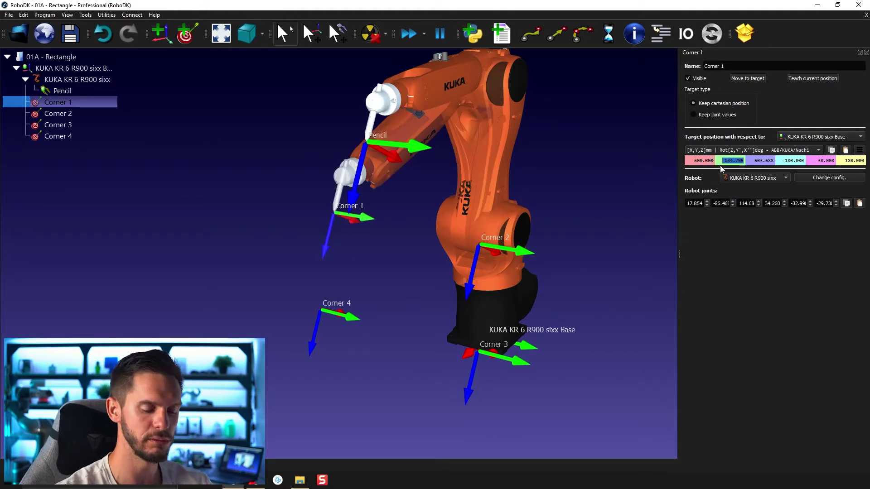
type("-15")
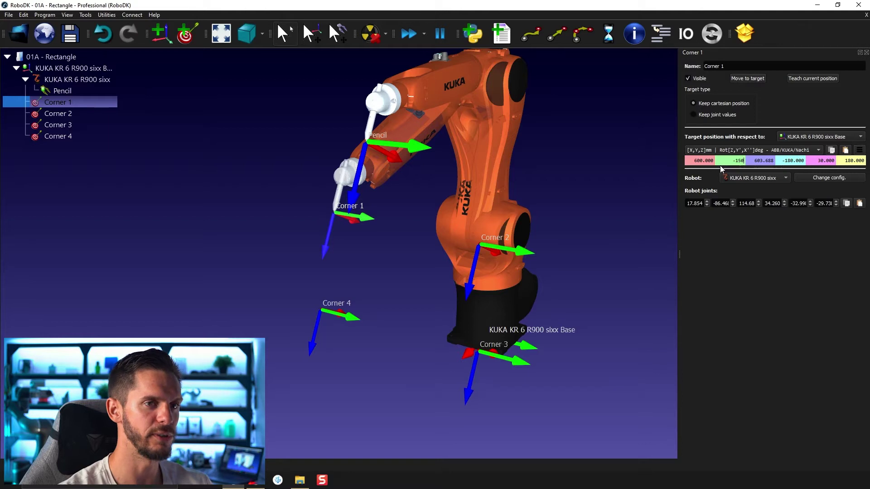
type("0")
key("Tab")
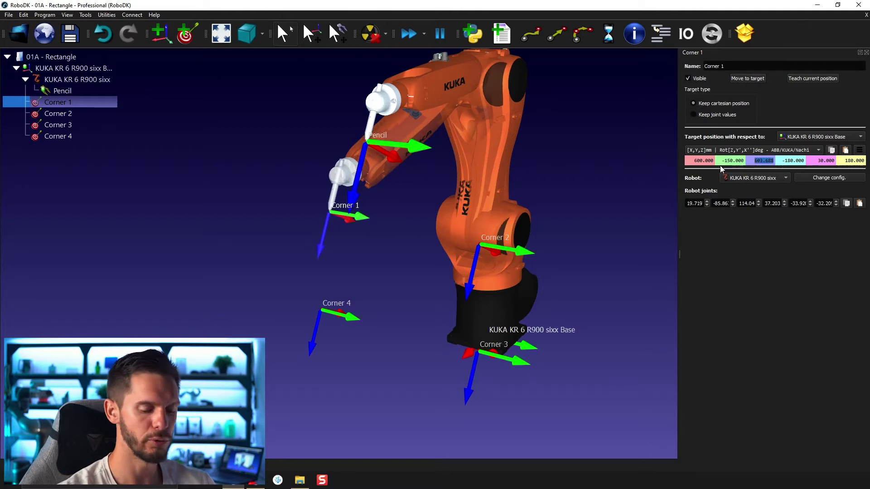
type("450")
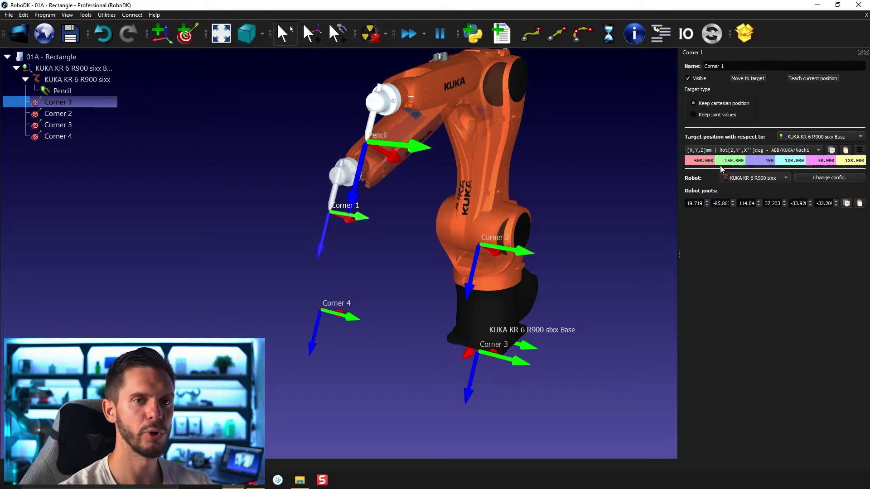
key("Tab")
Set Corner 1's rotation to -180, 0, 180.
key("Tab")
type("0")
key("Tab")
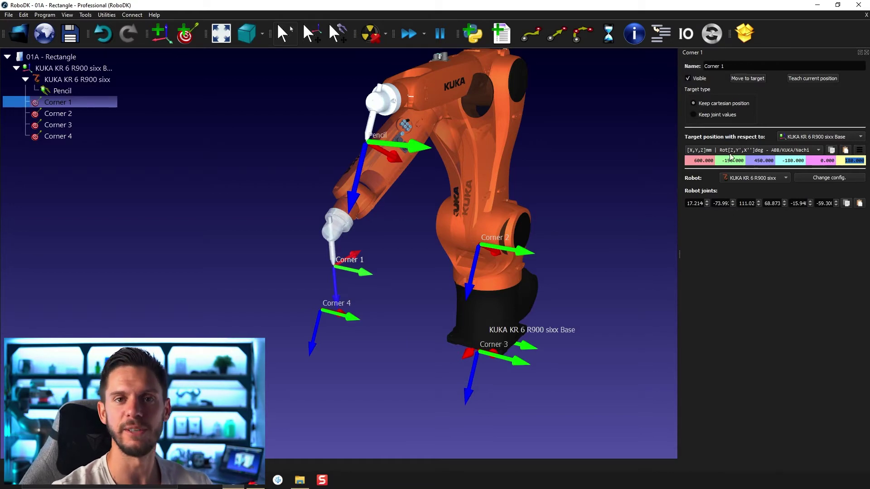
left_click(816, 161)
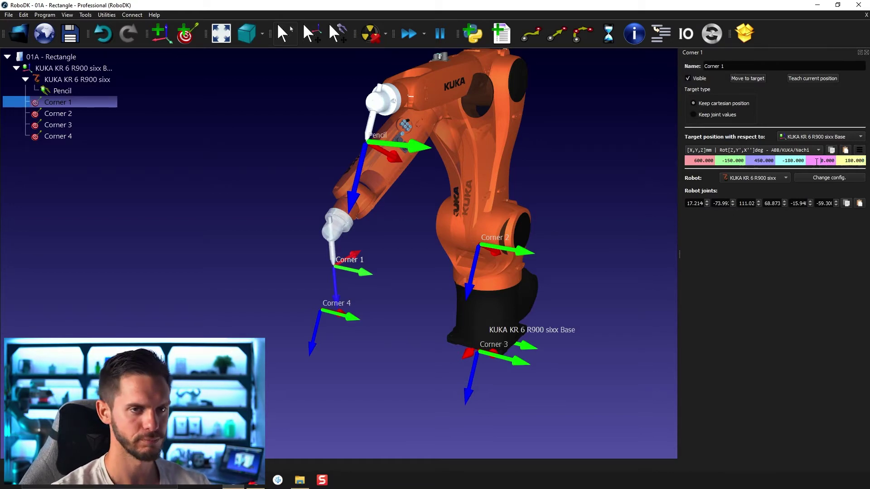
left_click(867, 52)
Move the robot to Corner 2 and enter its position as 600, 300, 450 mm.
double_click(130, 114)
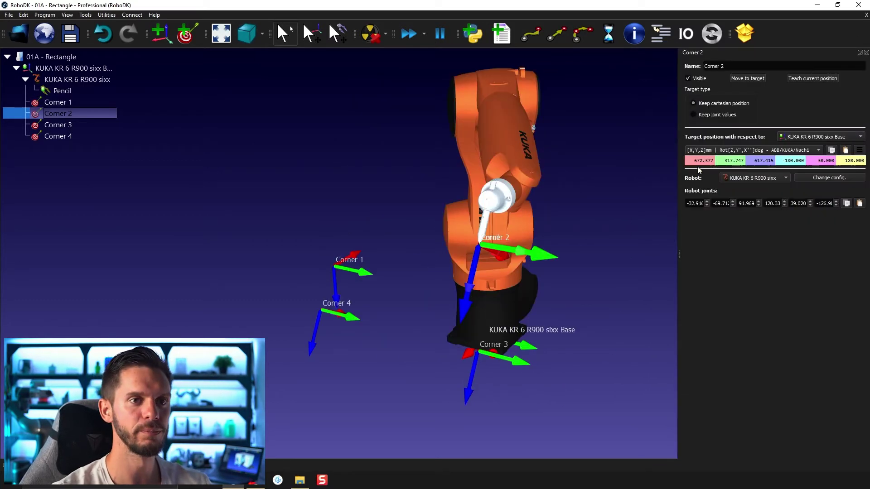
left_click_drag(695, 160, 735, 180)
type("600")
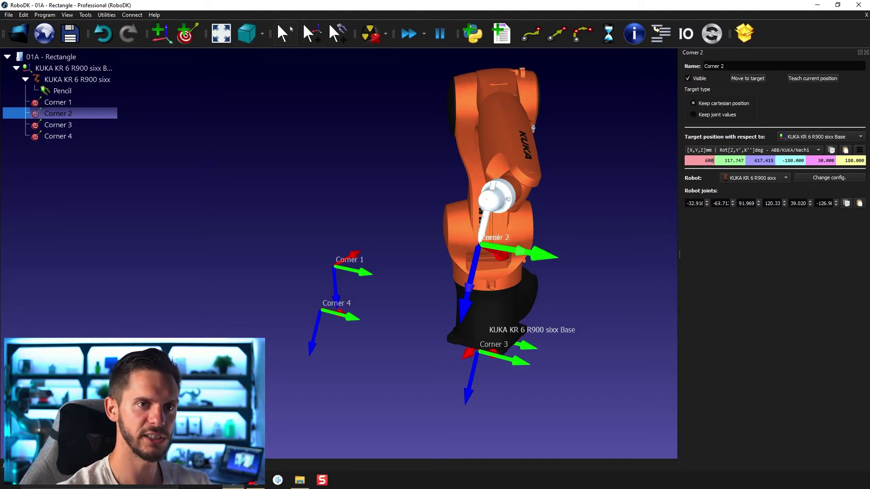
key("Tab")
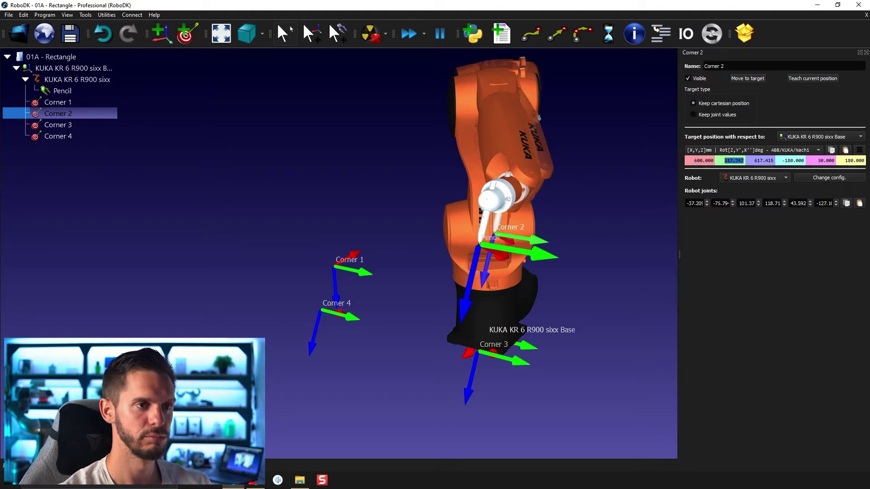
type("300")
key("Tab")
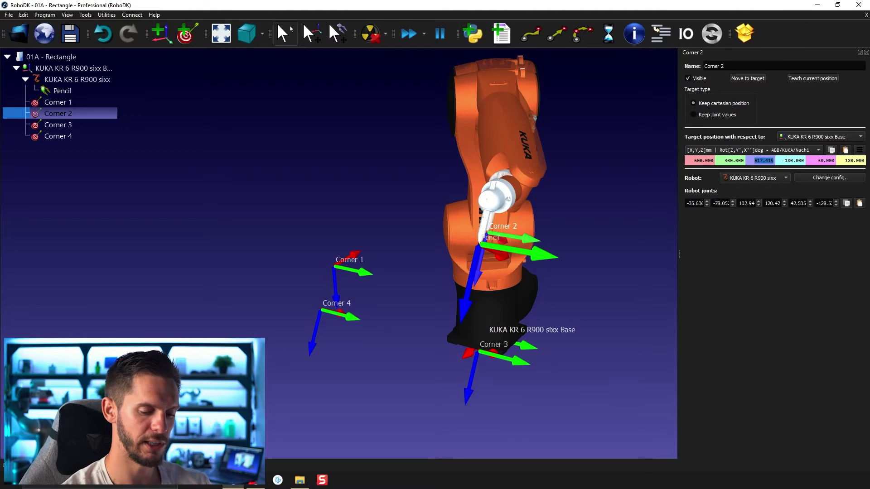
type("450")
key("Tab")
Set Corner 2's rotation to -180, 0, 180 and send the robot to Corner 3.
type("0")
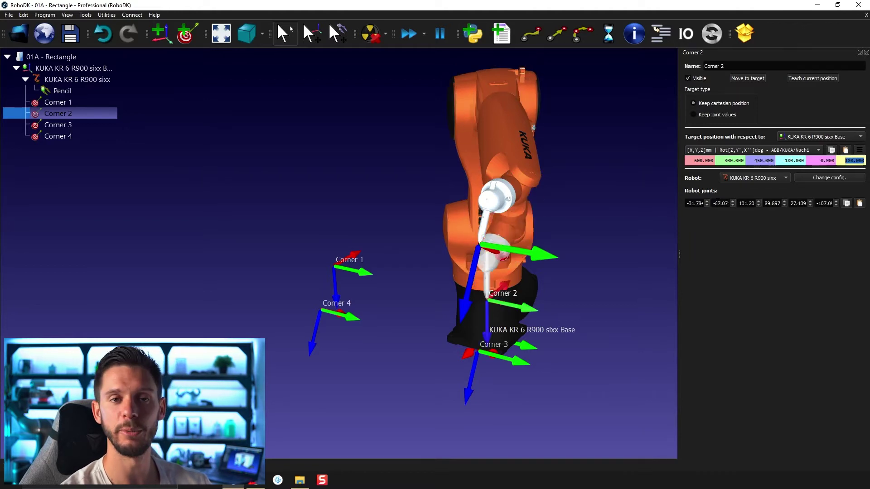
left_click(694, 161)
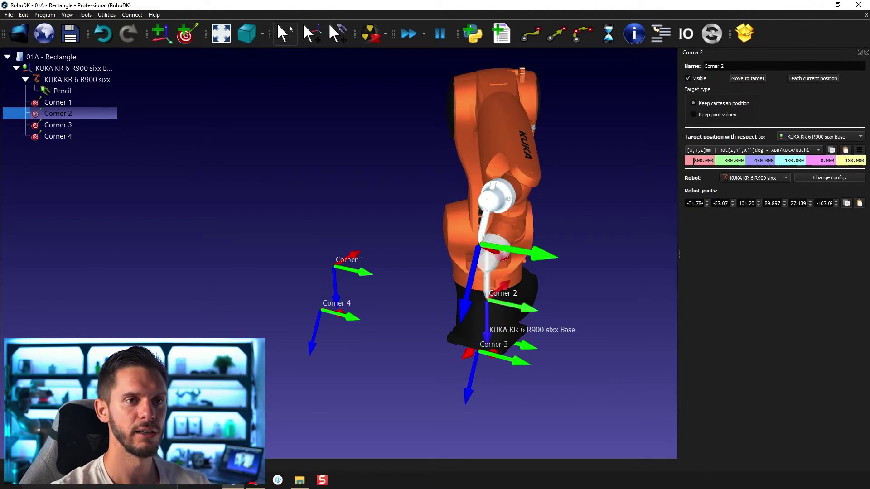
key("Tab")
key("Tab")
key("Tab")
key("Tab")
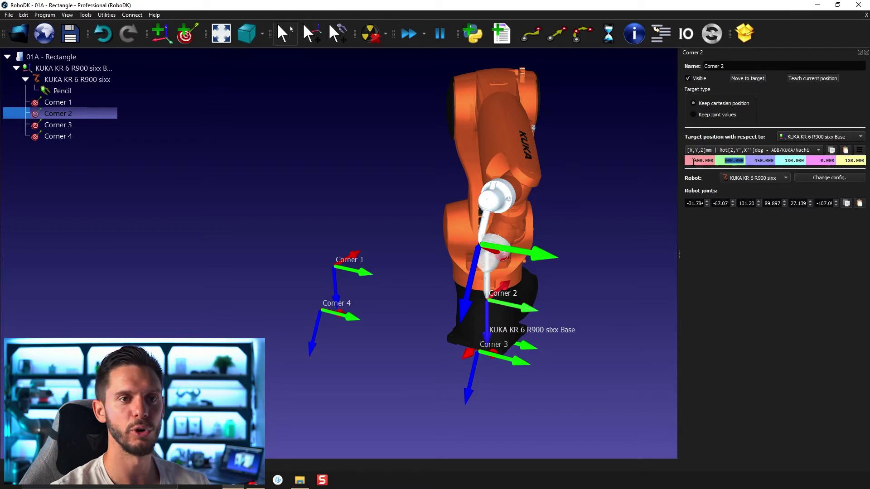
key("Tab")
key("Tab")
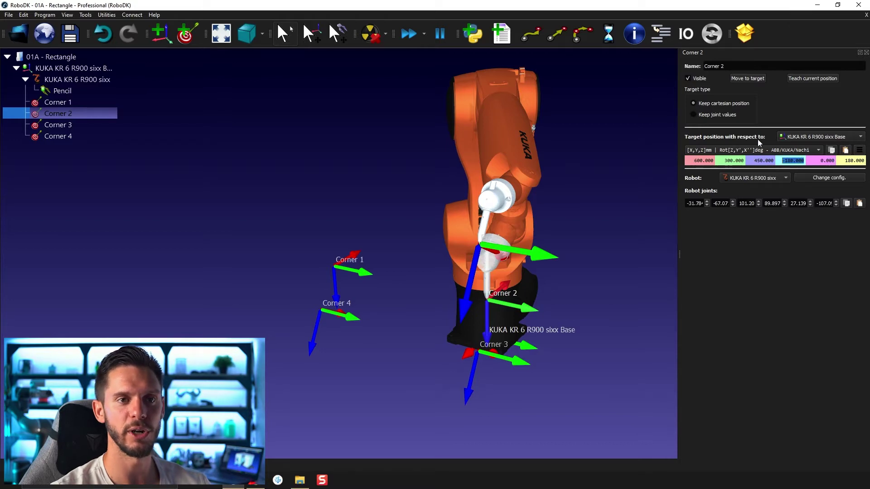
left_click(866, 52)
double_click(100, 128)
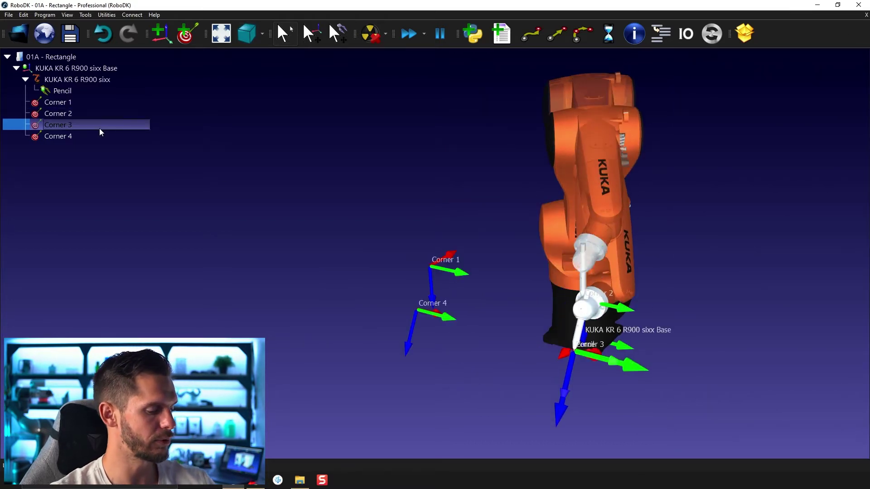
Enter Corner 3's values as X 600, Y 300, Z 250, rotation -180, 0, 180.
double_click(687, 161)
type("600")
key("Tab")
type("300")
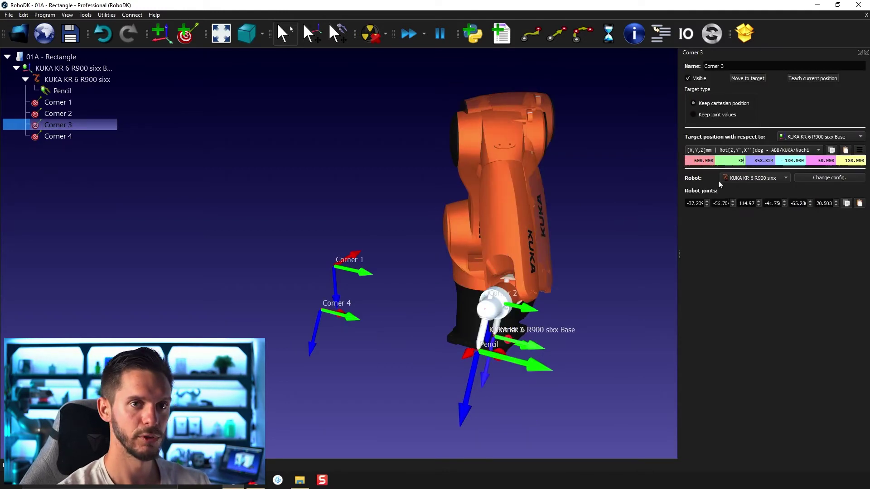
key("Tab")
type("250")
key("Tab")
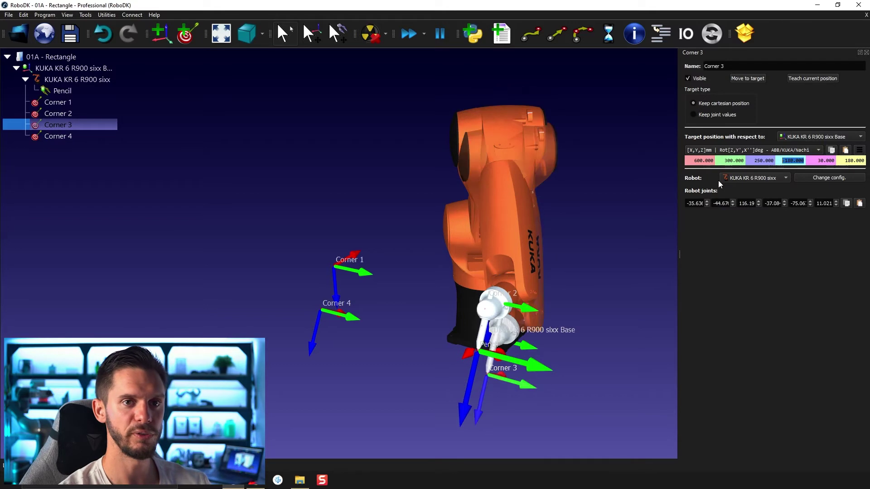
key("Tab")
type("0")
key("Return")
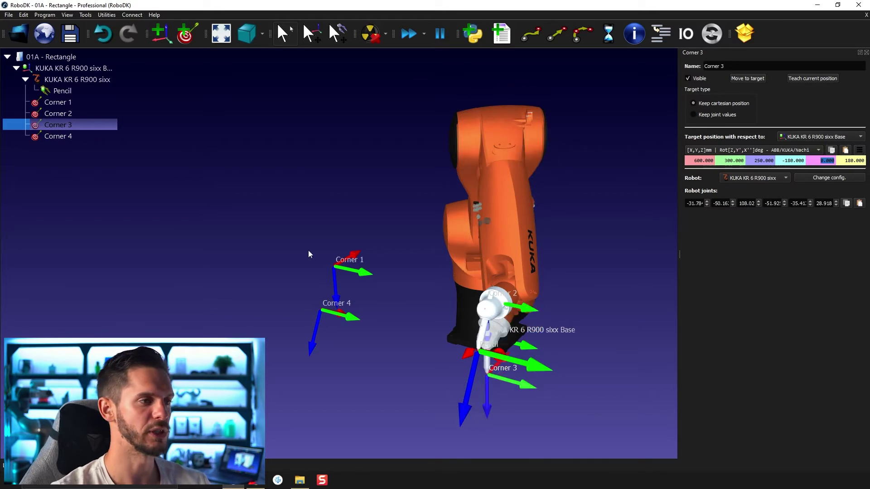
left_click(221, 120)
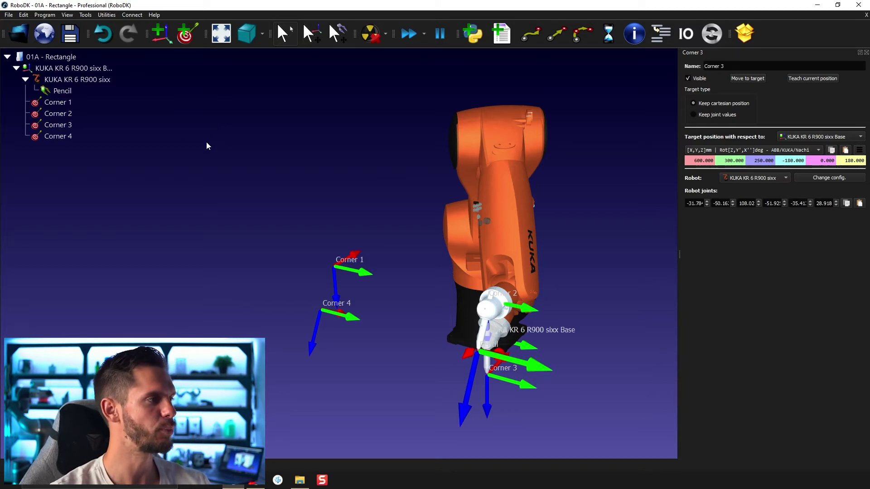
Move the robot to Corner 4 and back to Corner 3, then select Corner 4.
left_click(58, 138)
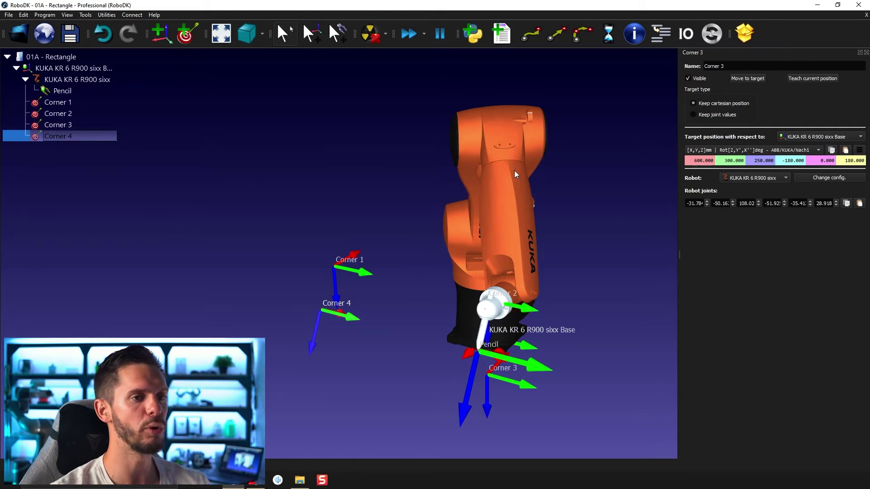
double_click(55, 135)
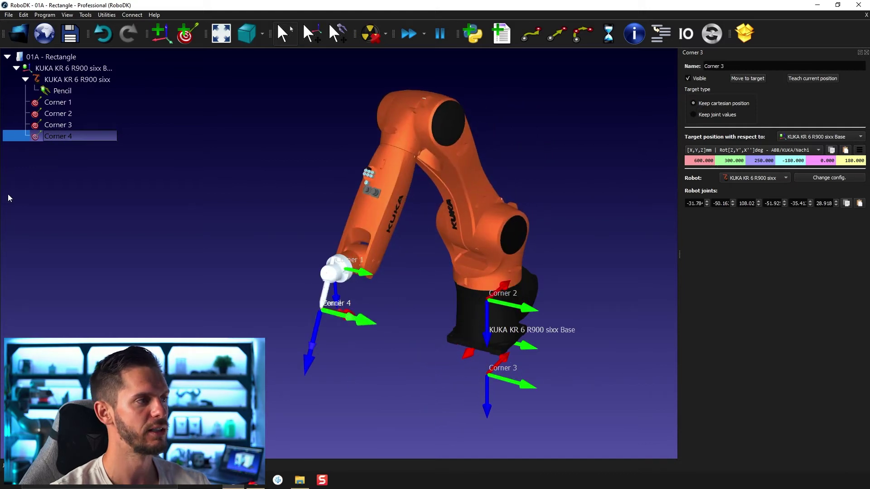
double_click(78, 125)
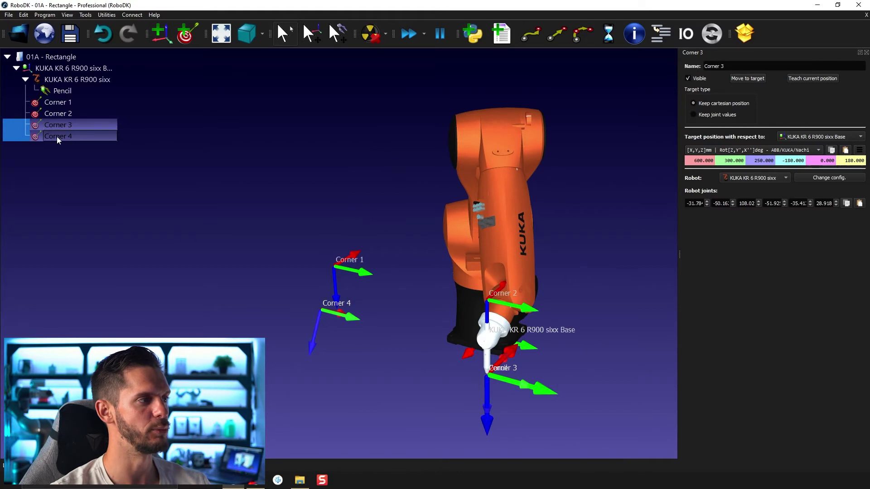
left_click(164, 157)
left_click(83, 139)
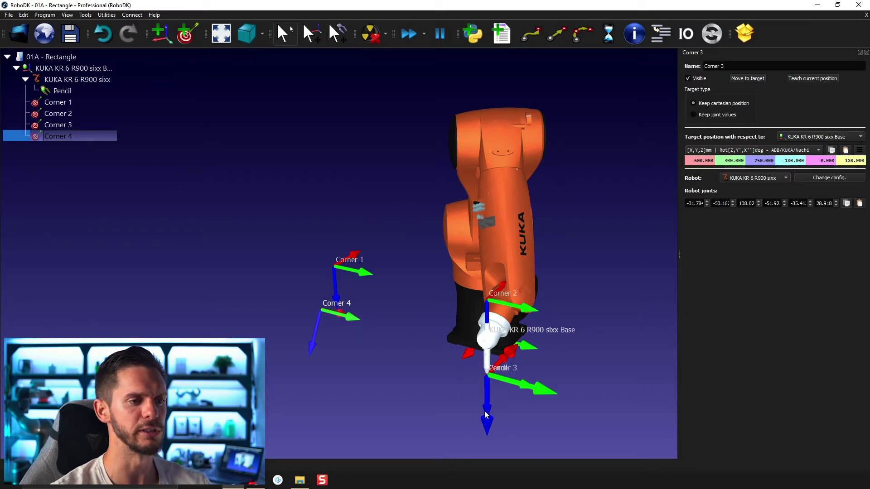
Open Corner 4's Options panel and undock it as a floating window.
right_click(90, 137)
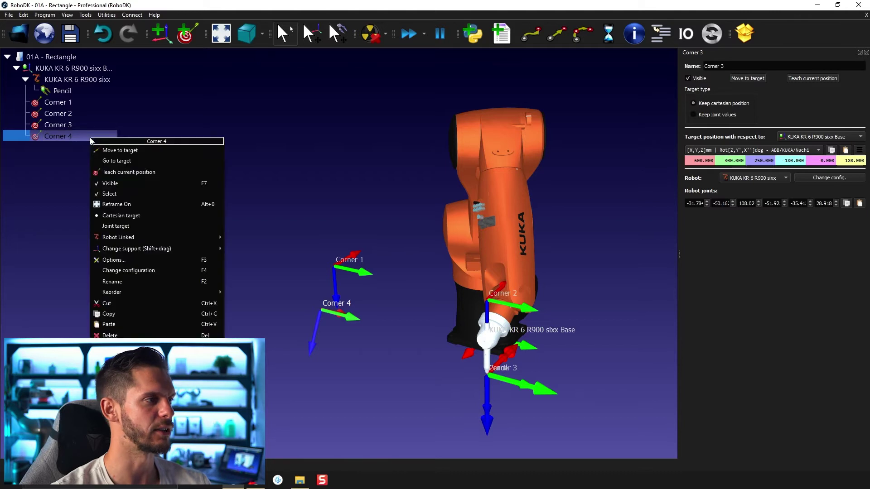
left_click(133, 261)
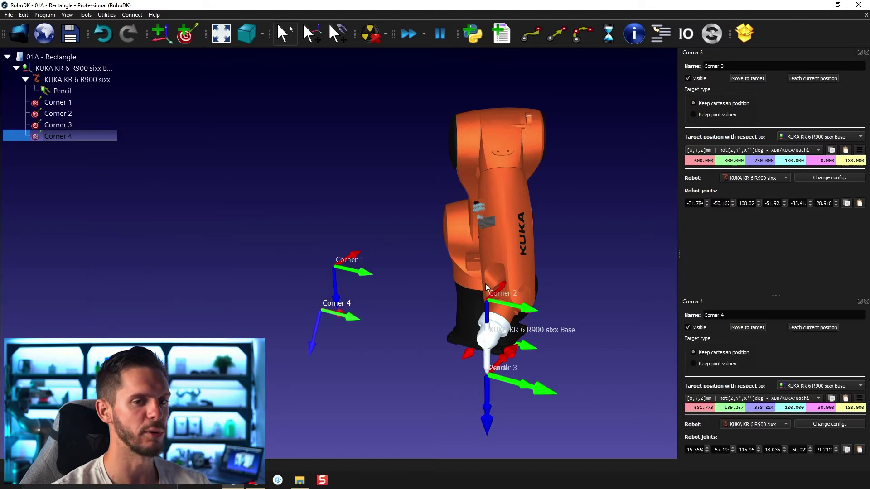
left_click_drag(748, 309, 258, 70)
Enter Corner 4 as 600, -150, 250 mm with rotation -180, 0, 180 and close the panels.
double_click(203, 167)
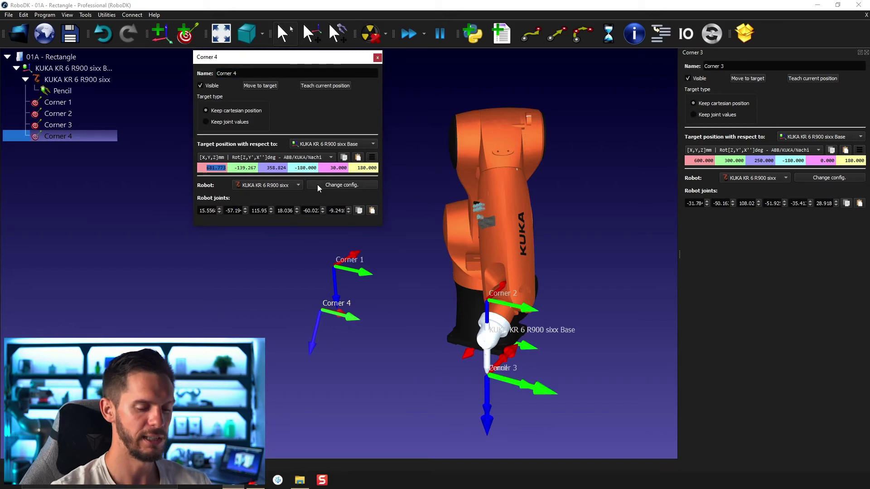
type("600")
key("Tab")
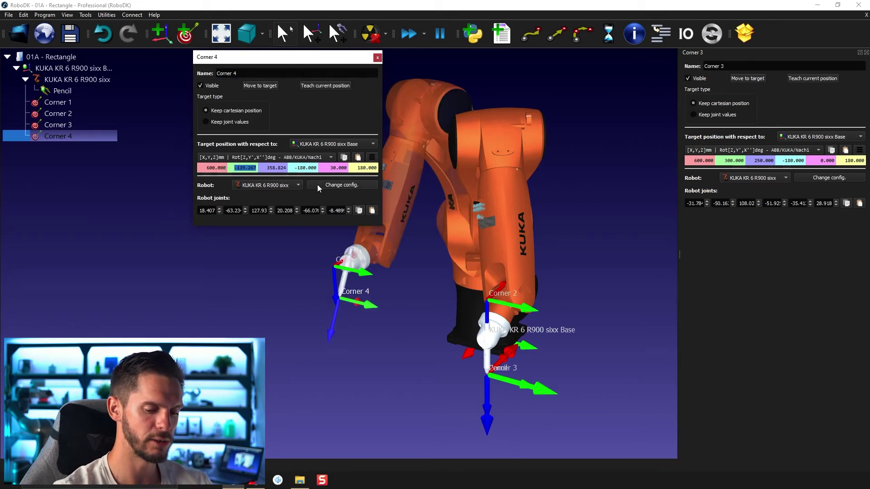
type("-")
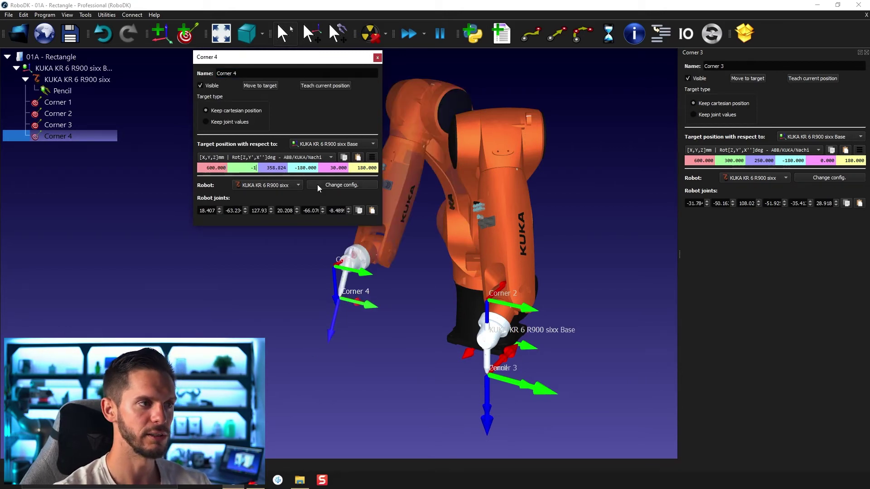
type("150")
key("Tab")
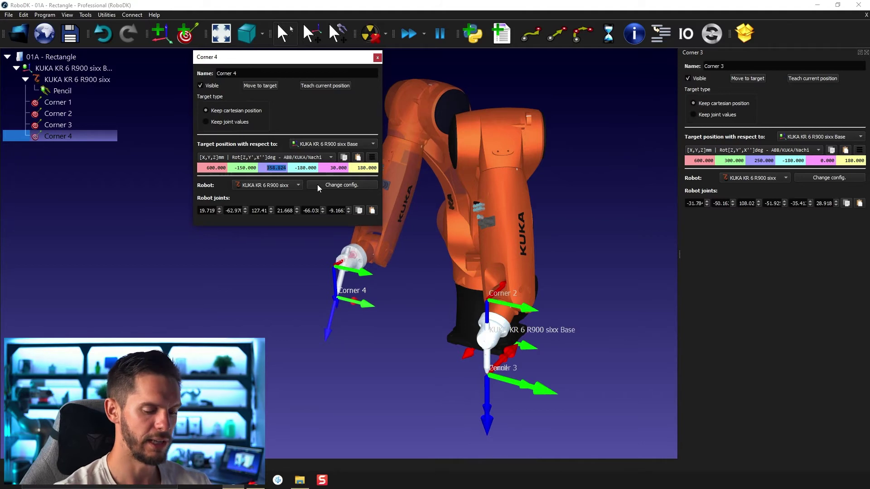
type("250")
key("Tab")
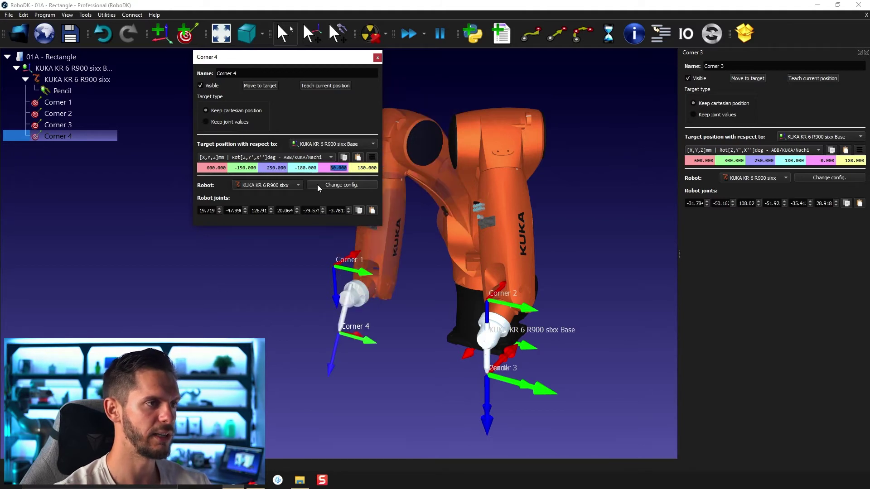
type("0")
key("Return")
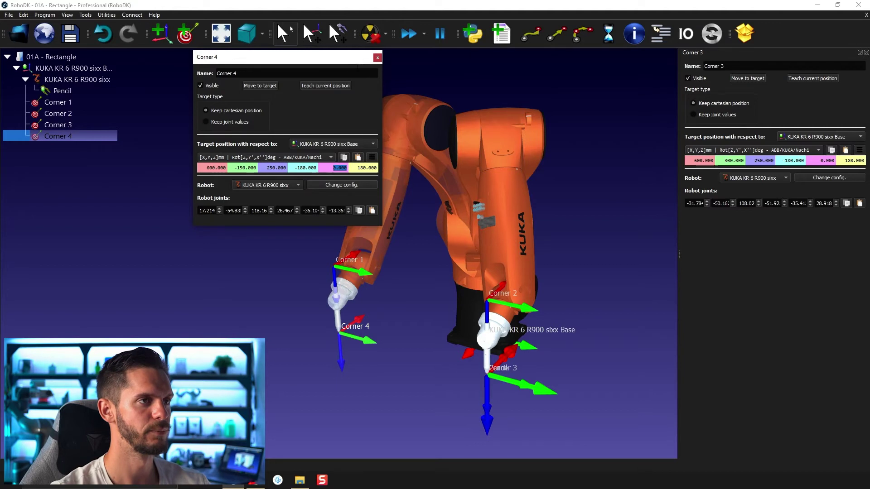
left_click(377, 57)
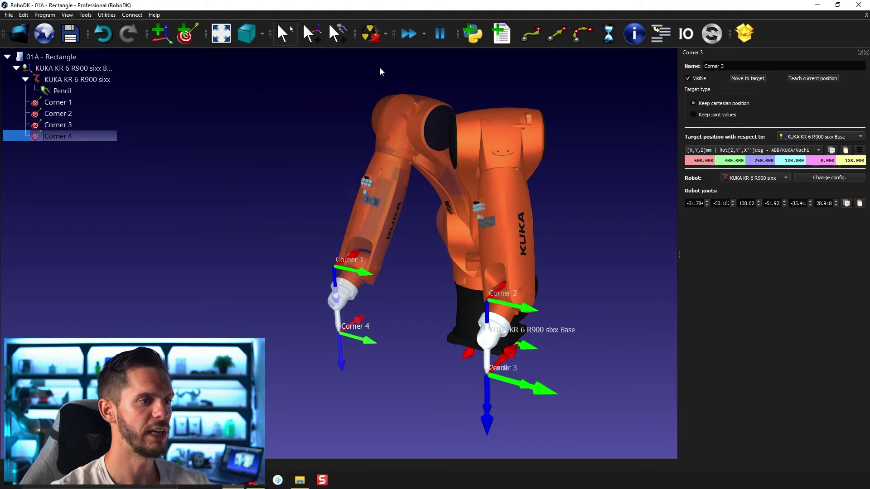
left_click(866, 52)
Close the Corner 3 panel and send the robot to Corner 3 then Corner 4.
left_click(289, 200)
left_click(115, 101)
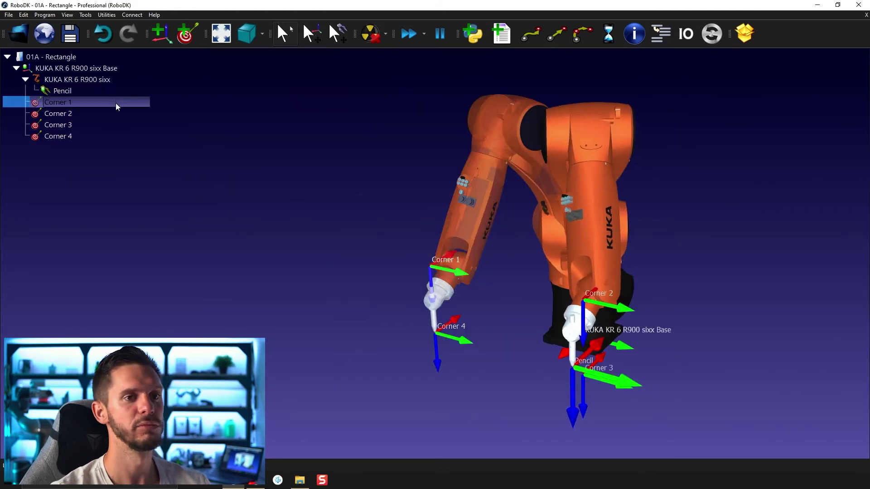
mouse_move(371, 185)
right_mouse_down()
mouse_move(318, 178)
mouse_move(273, 247)
mouse_move(278, 257)
right_mouse_up()
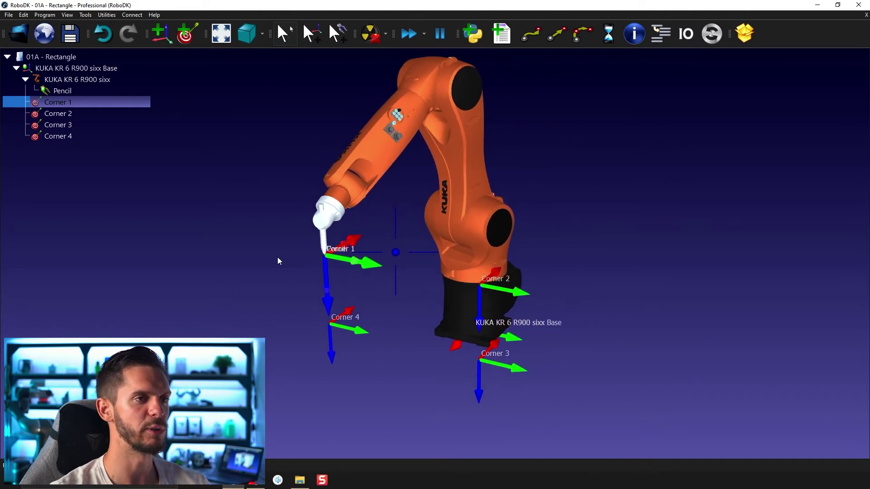
double_click(99, 125)
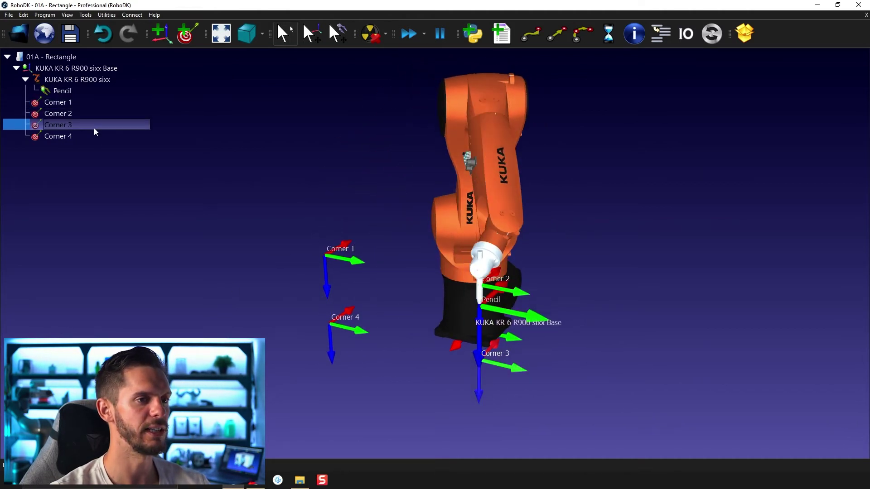
double_click(92, 134)
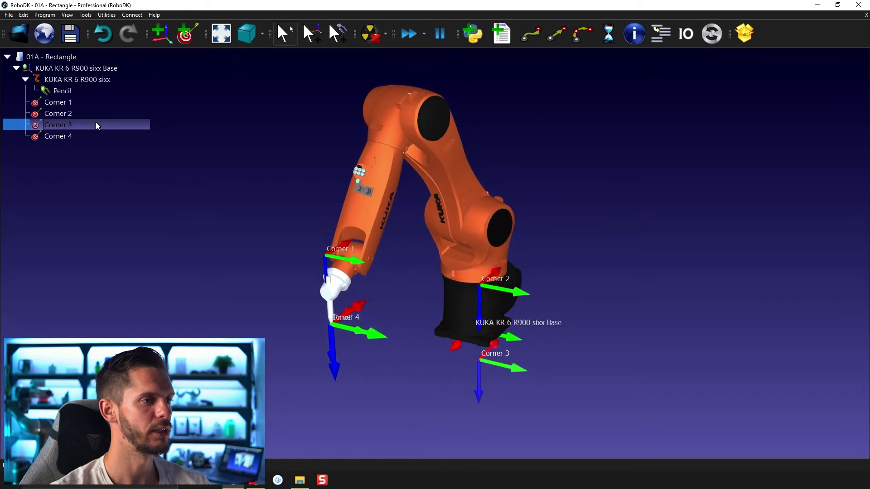
Move the robot through Corner 3, Corner 4 and Corner 1, finishing at Corner 2.
double_click(96, 124)
double_click(75, 136)
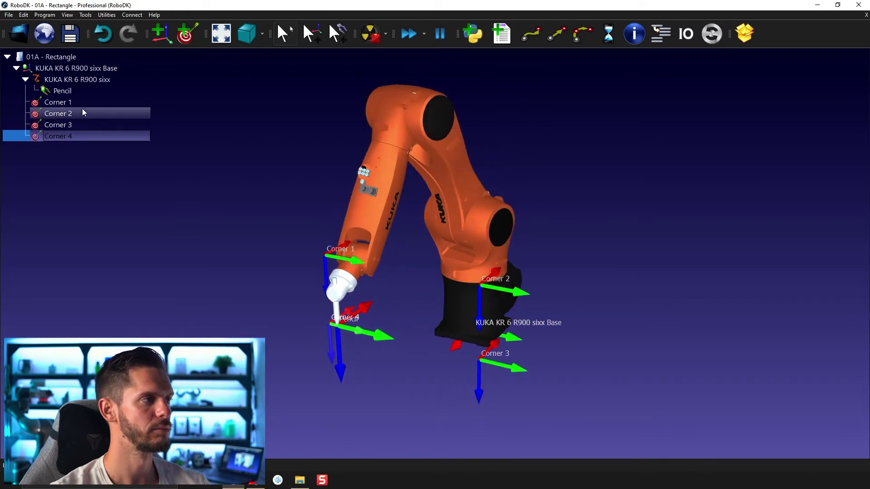
double_click(82, 103)
double_click(76, 113)
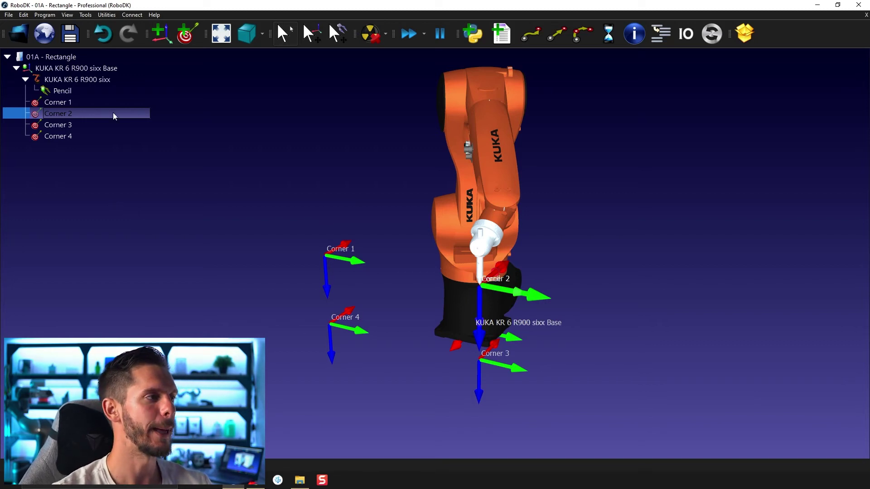
double_click(96, 102)
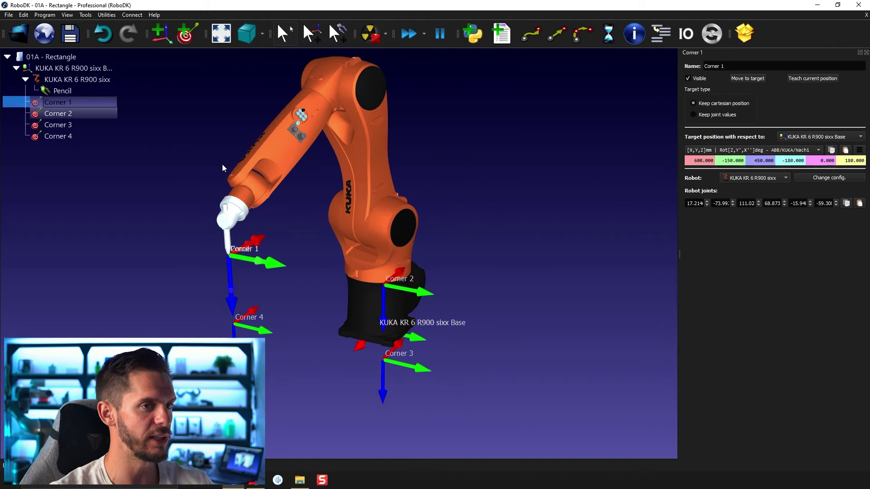
Set Corner 1's Z coordinate to 515 mm.
double_click(760, 160)
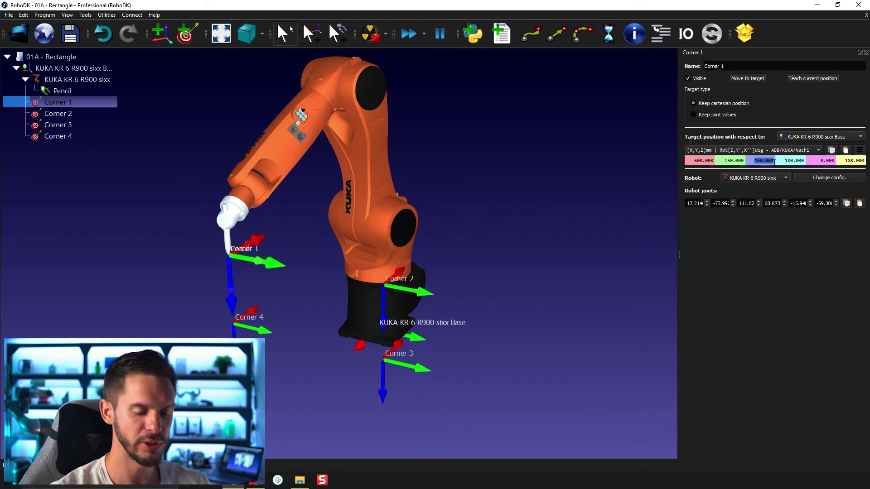
type("51")
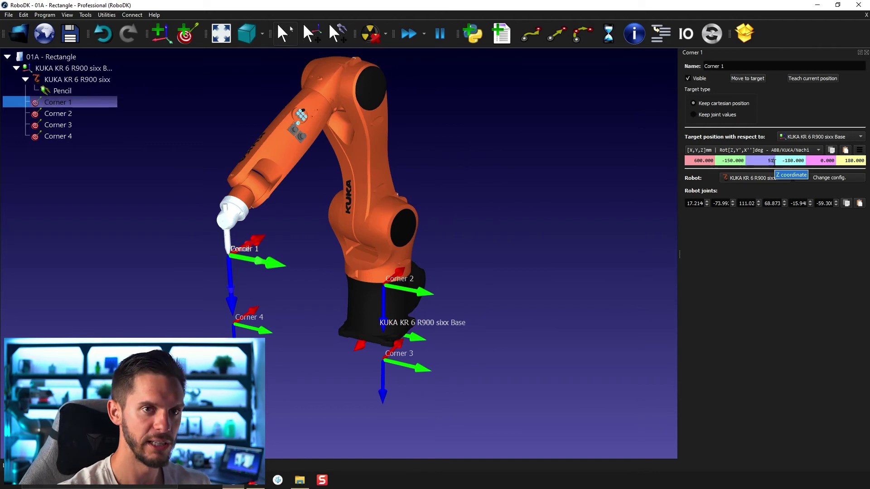
type("5")
key("Return")
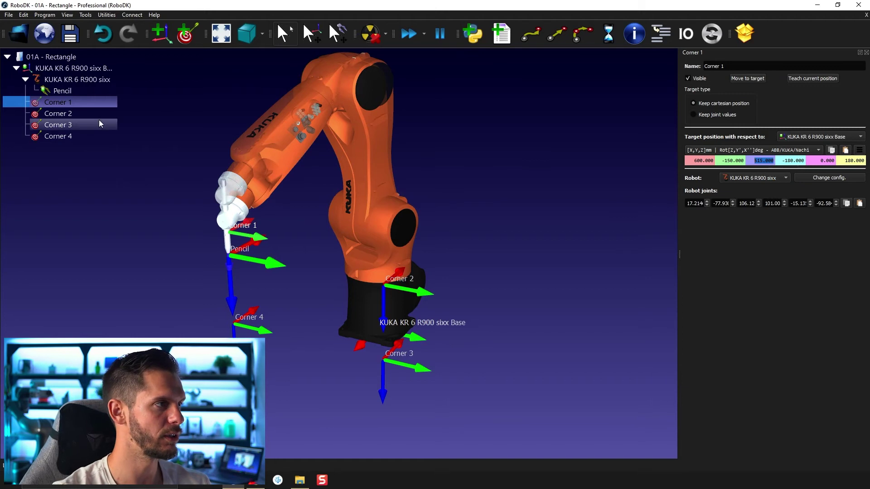
Move the robot to Corner 2, set its Z to 515 mm, and close its settings.
double_click(95, 115)
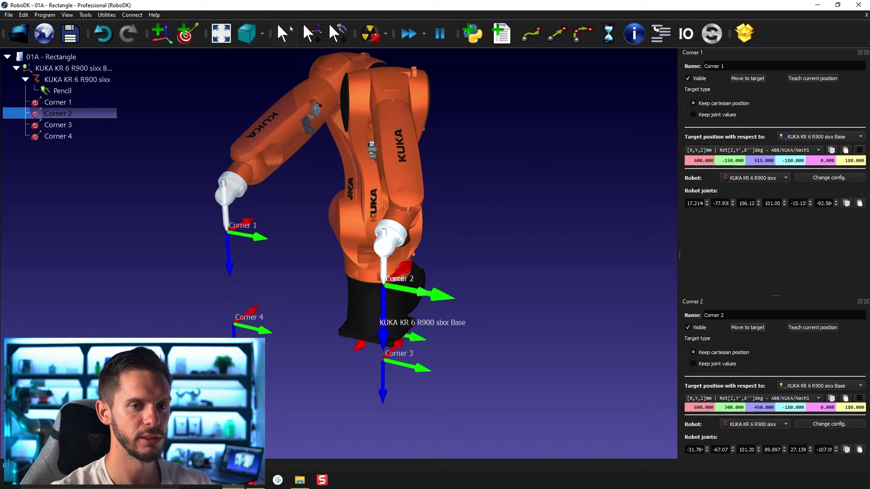
left_click_drag(707, 301, 501, 56)
left_click_drag(549, 166, 595, 167)
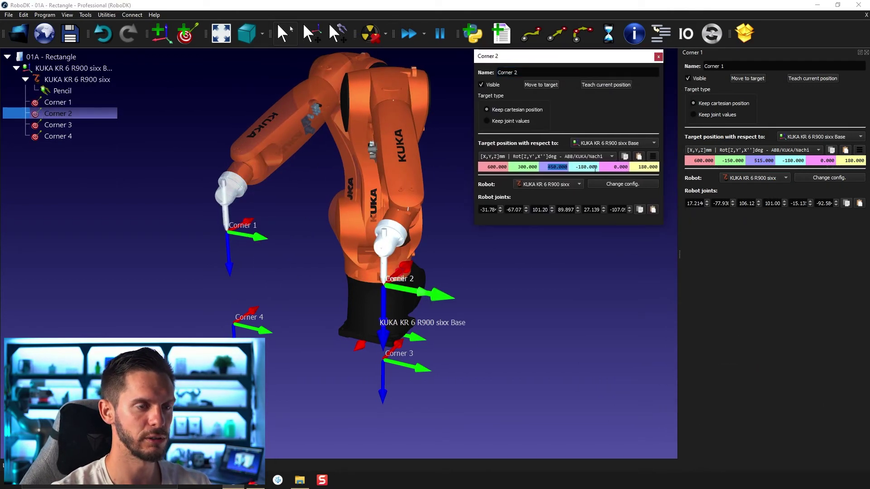
type("515")
key("Return")
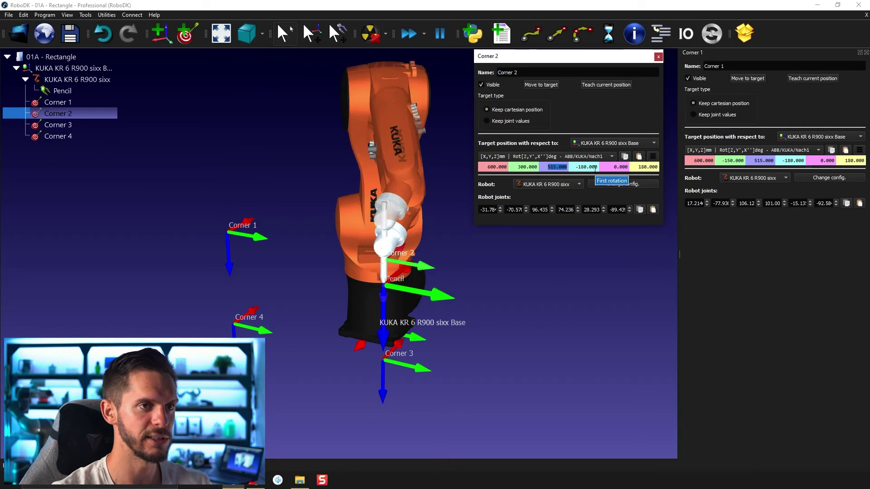
left_click(658, 57)
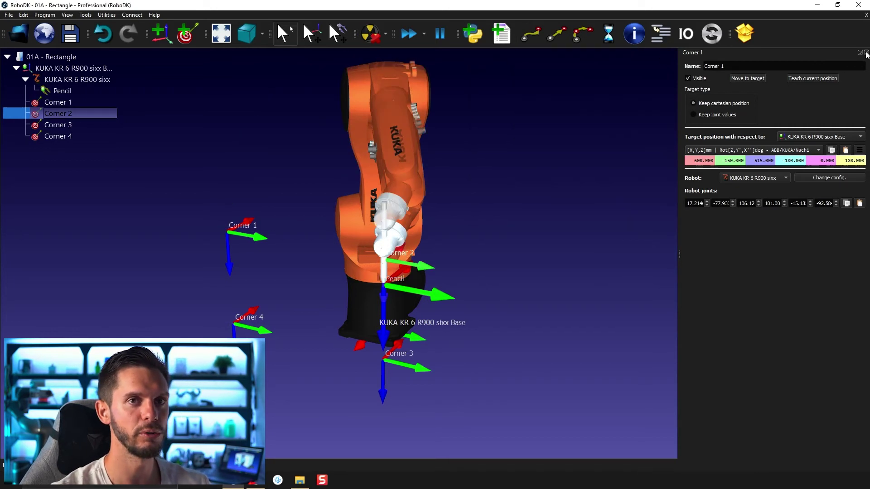
Close the Corner 1 settings and move the robot between Corner 1 and Corner 2 at 515 mm height.
left_click(867, 53)
left_click(88, 104)
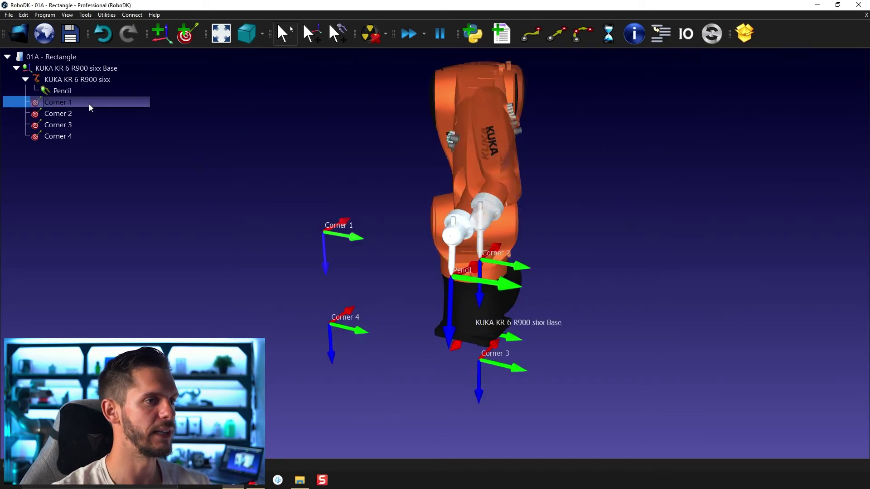
left_click(117, 116)
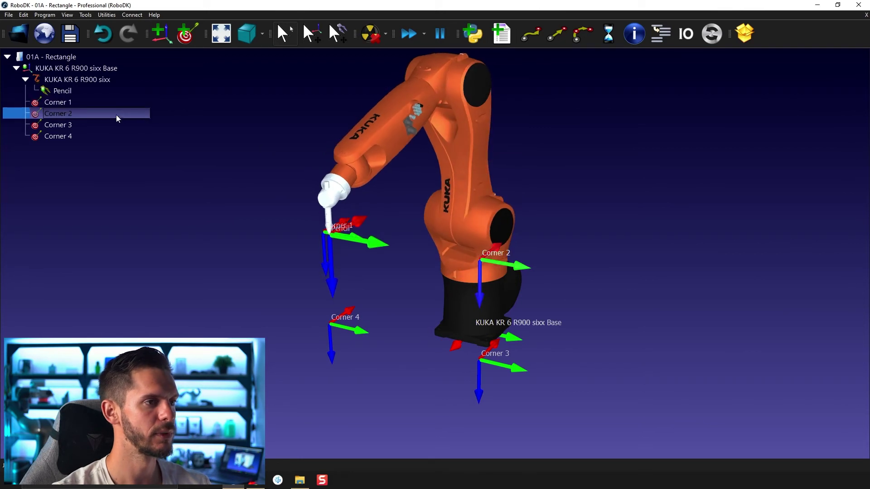
left_click_drag(312, 233, 278, 303)
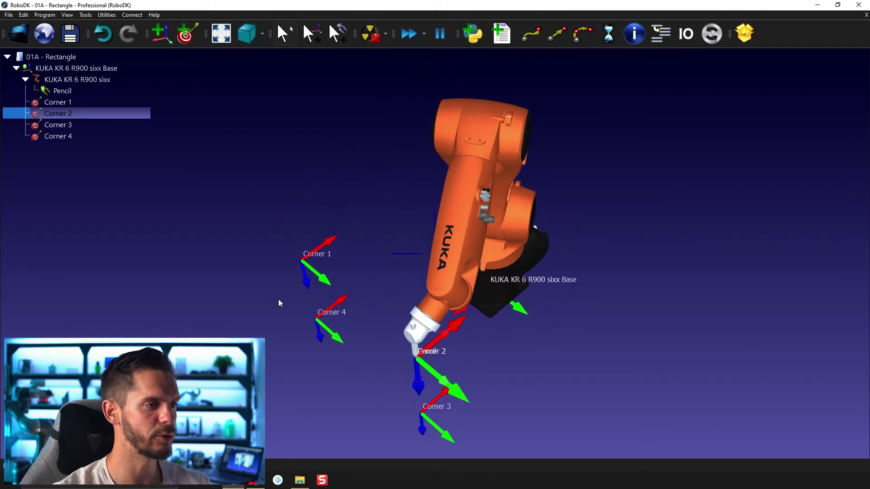
left_click(70, 104)
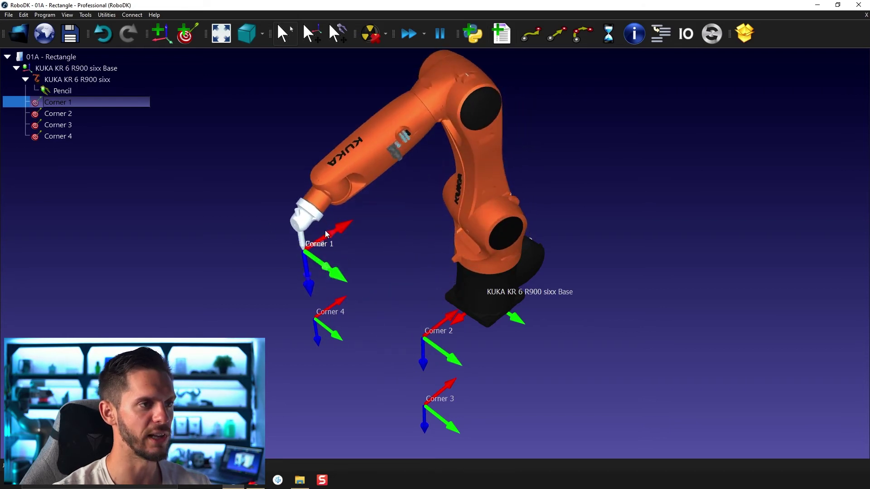
left_click_drag(325, 254, 360, 235)
Send the robot to Corner 2, back to Corner 1, and open the KUKA robot's jog panel.
left_click(72, 114)
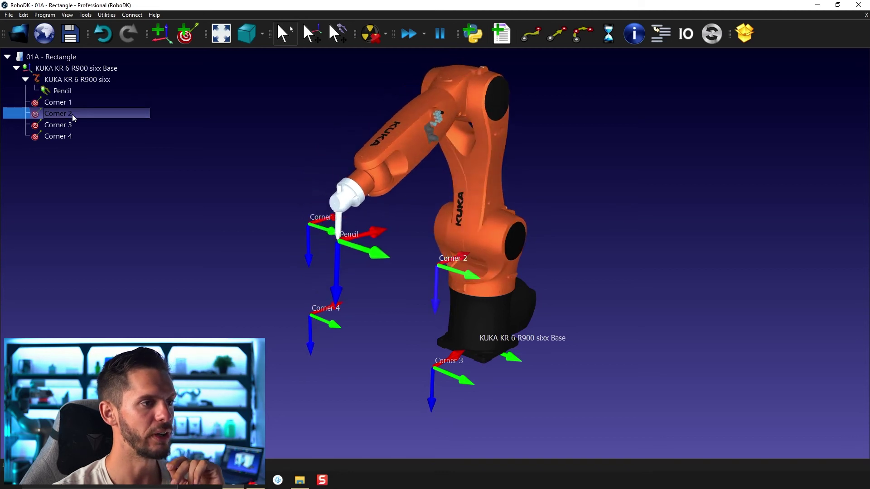
left_click(74, 102)
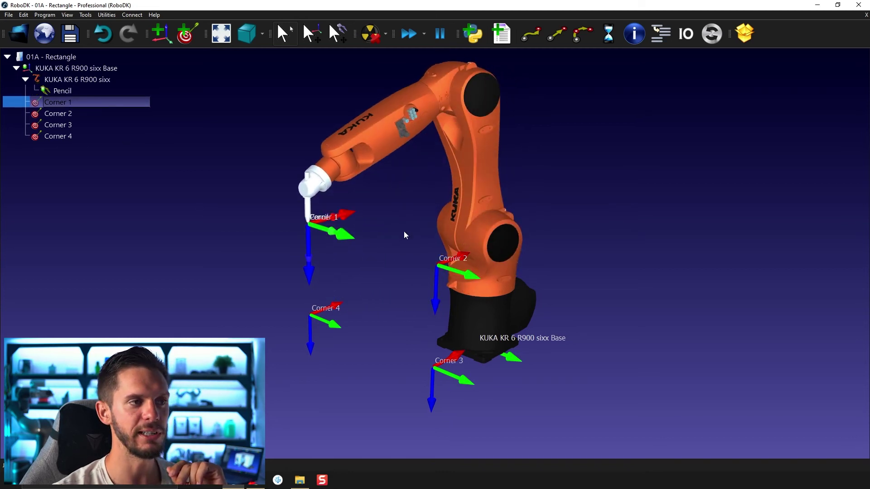
double_click(415, 129)
right_click_drag(547, 278, 636, 283)
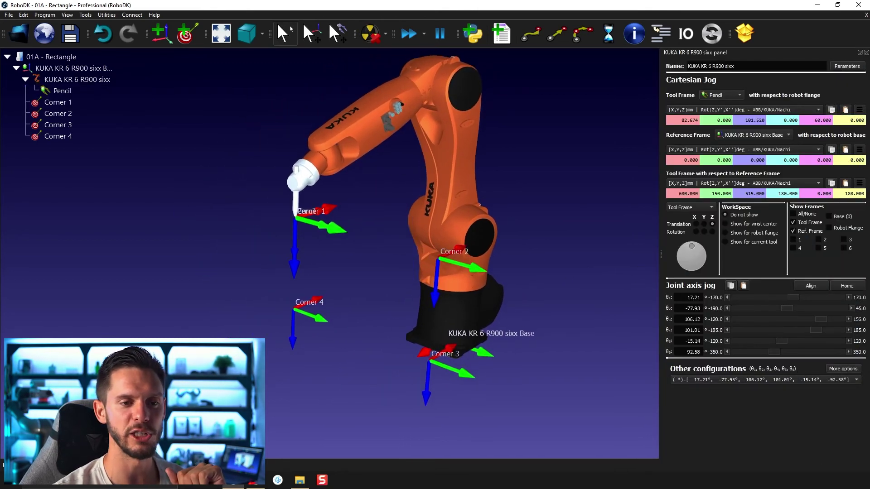
Alternate the pencil tip between Corner 1 and Corner 2, ending on Corner 2 at 600, 300, 515 mm.
left_click(86, 114)
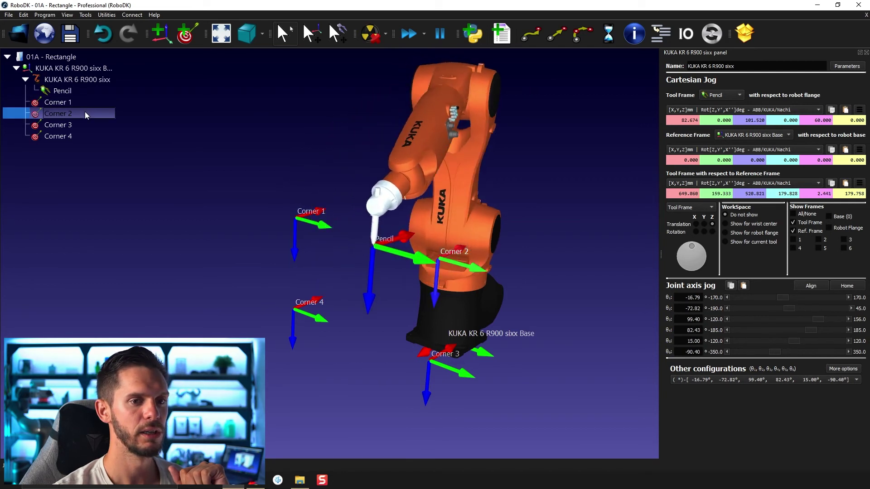
left_click(82, 101)
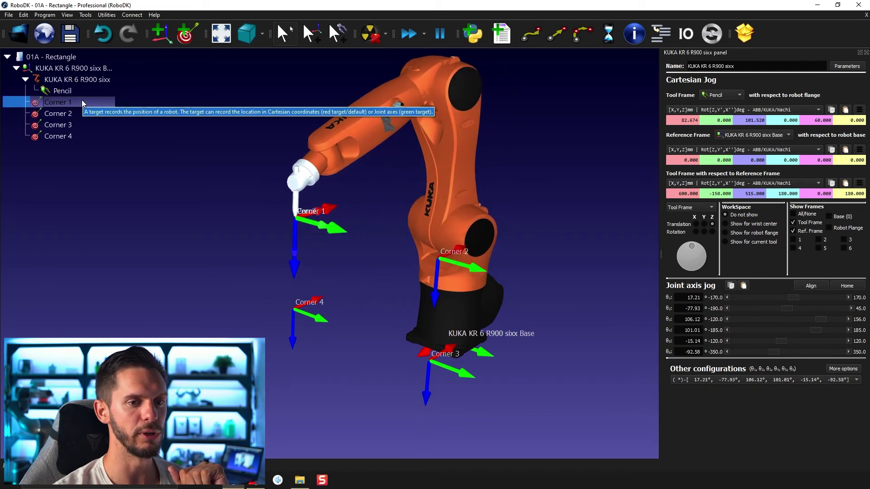
left_click(80, 113)
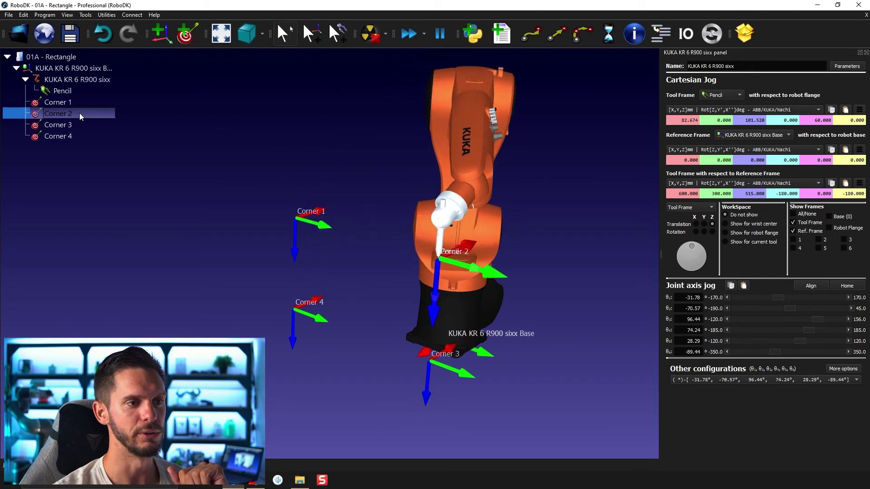
left_click(85, 102)
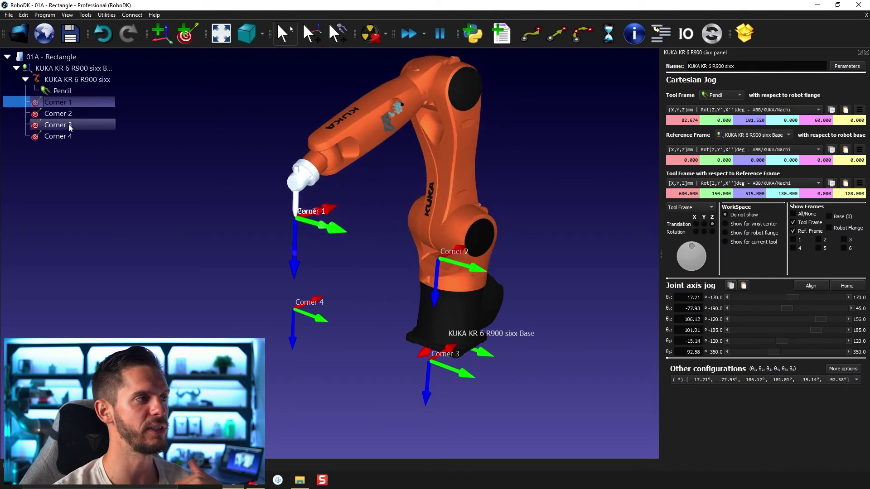
left_click(70, 113)
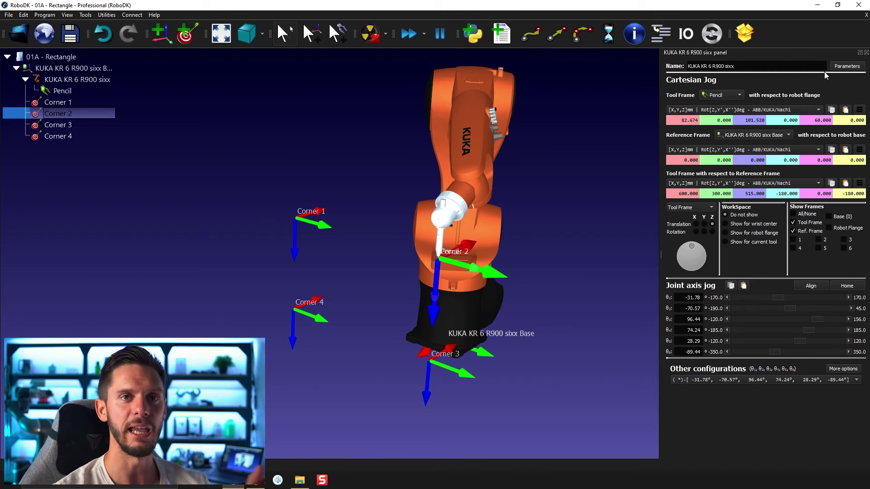
Close the KUKA robot panel and pan and orbit to show the whole station with all four corners.
left_click(867, 53)
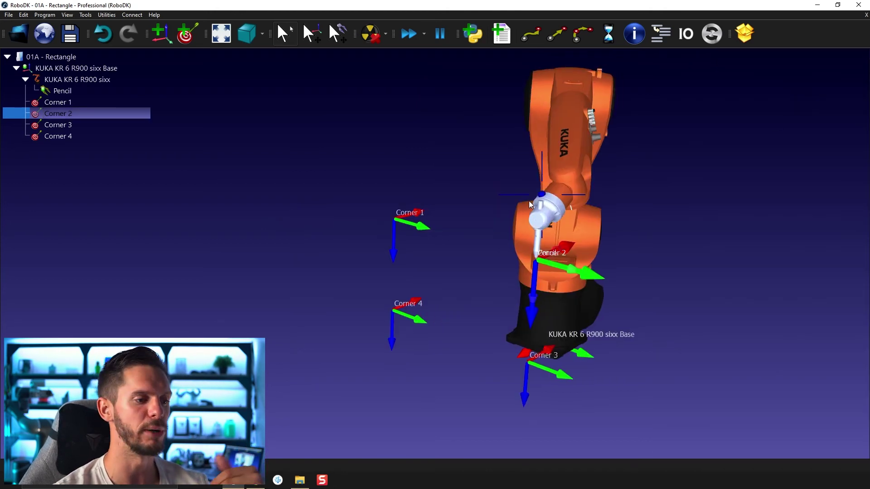
middle_click_drag(529, 200, 480, 221)
left_click_drag(480, 240, 416, 219)
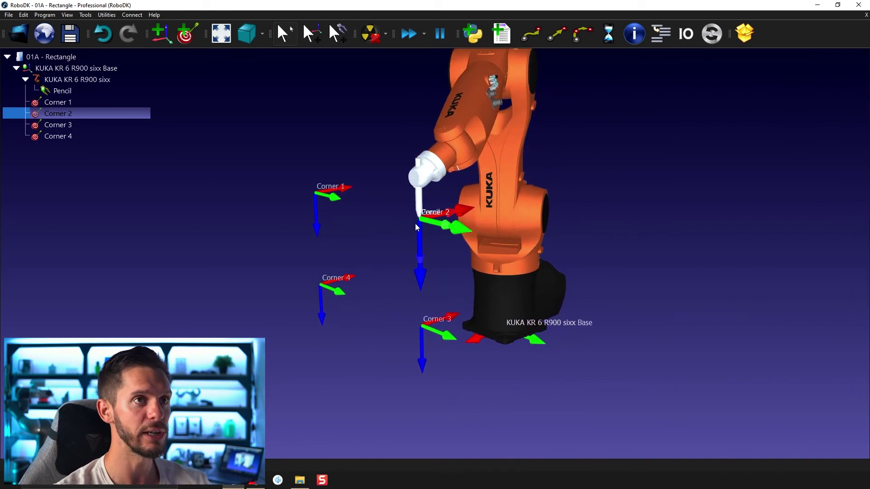